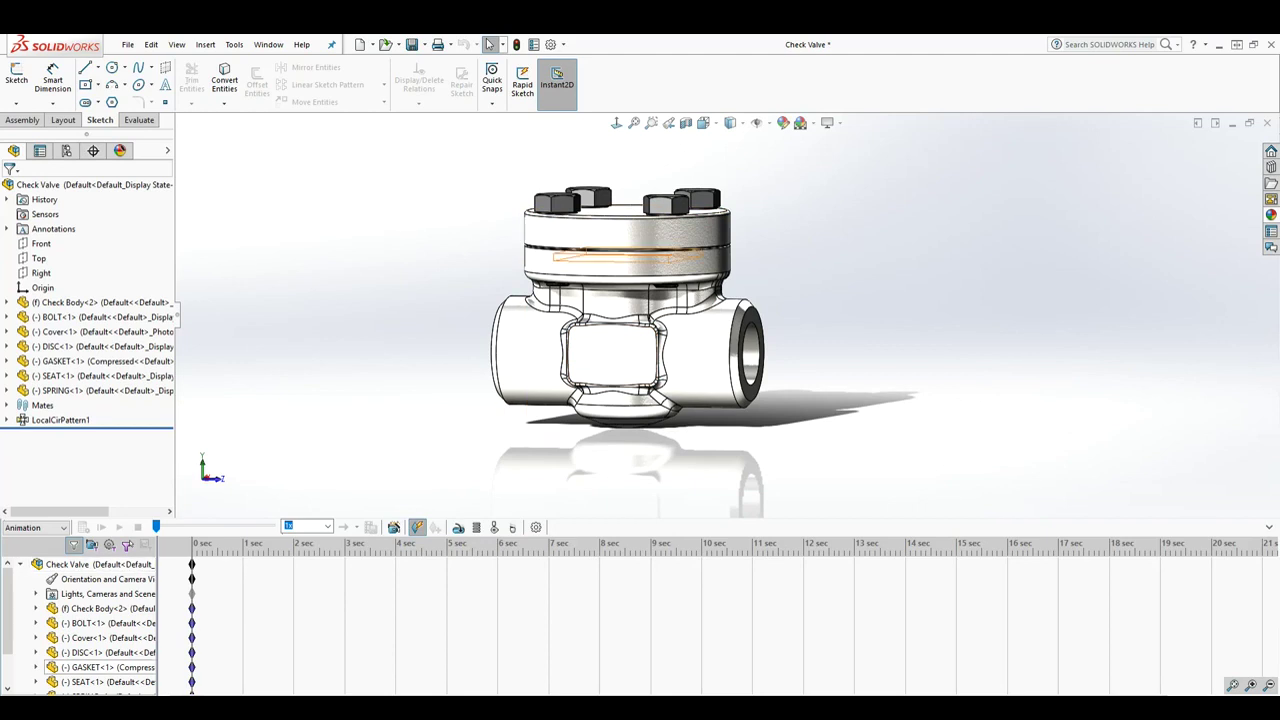
Check the check valve's Default configuration for its exploded view in the model's configuration list
click(58, 701)
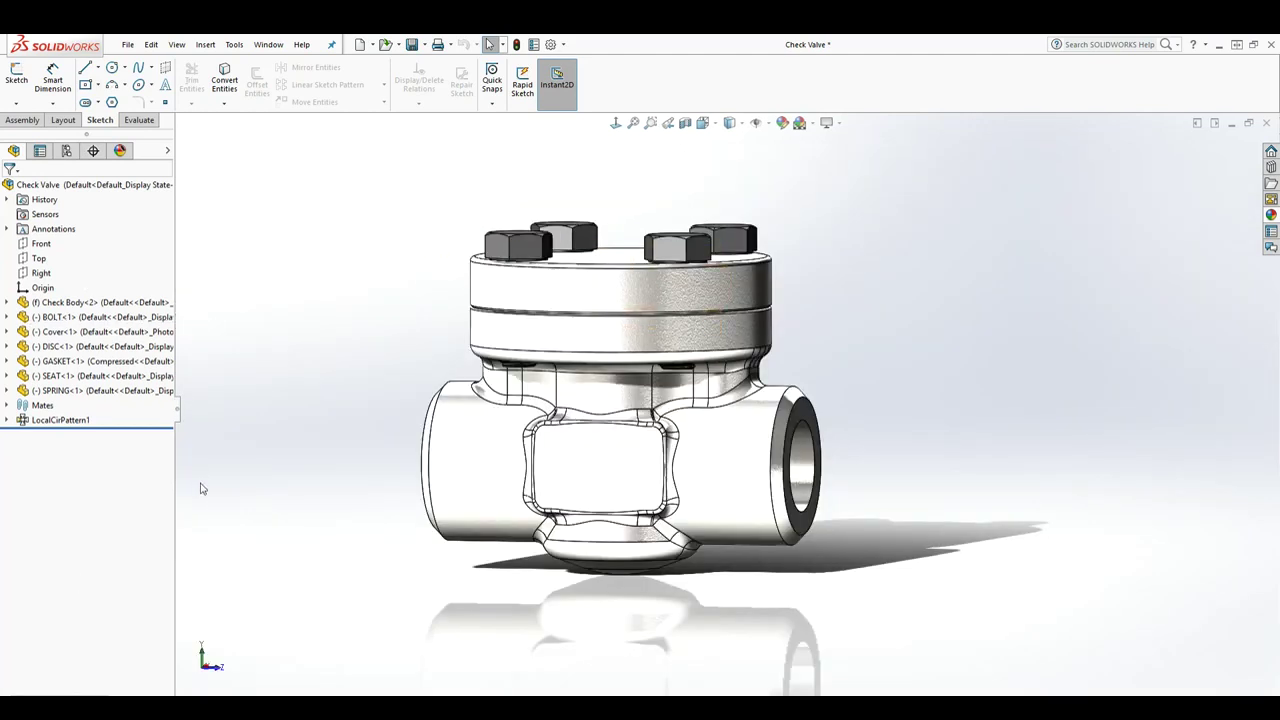
click(66, 150)
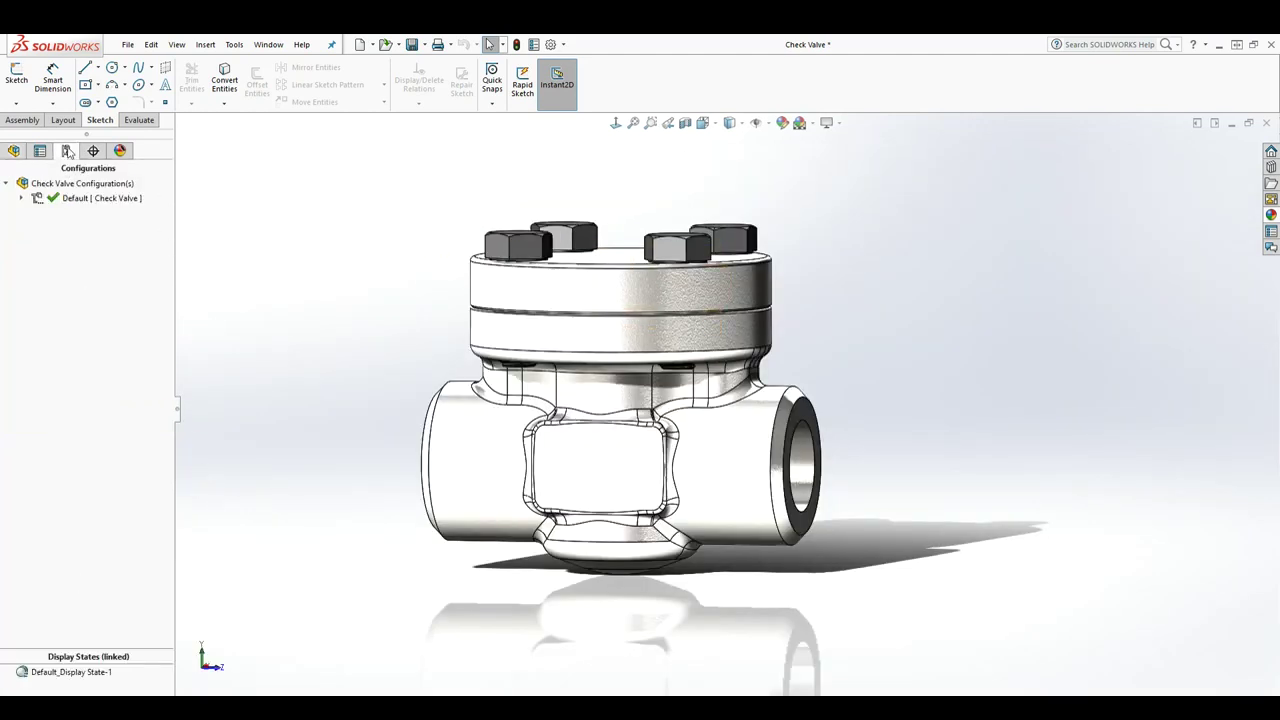
click(22, 199)
click(72, 213)
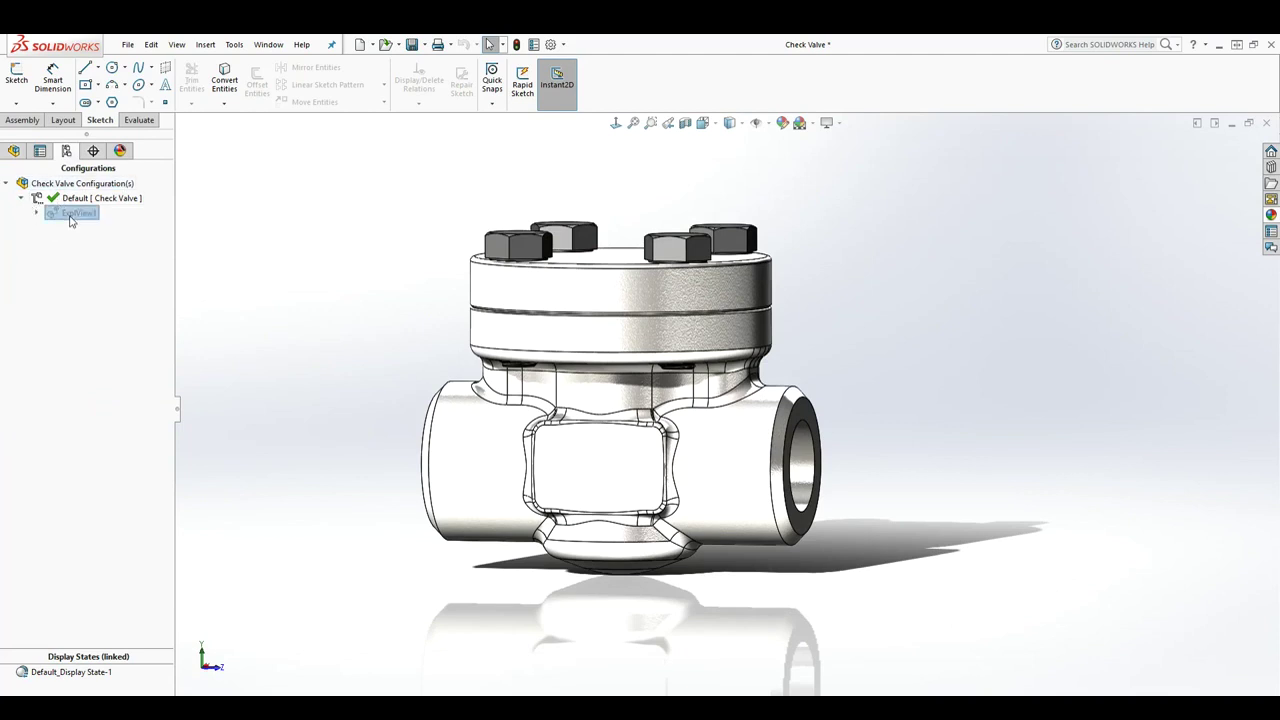
click(22, 199)
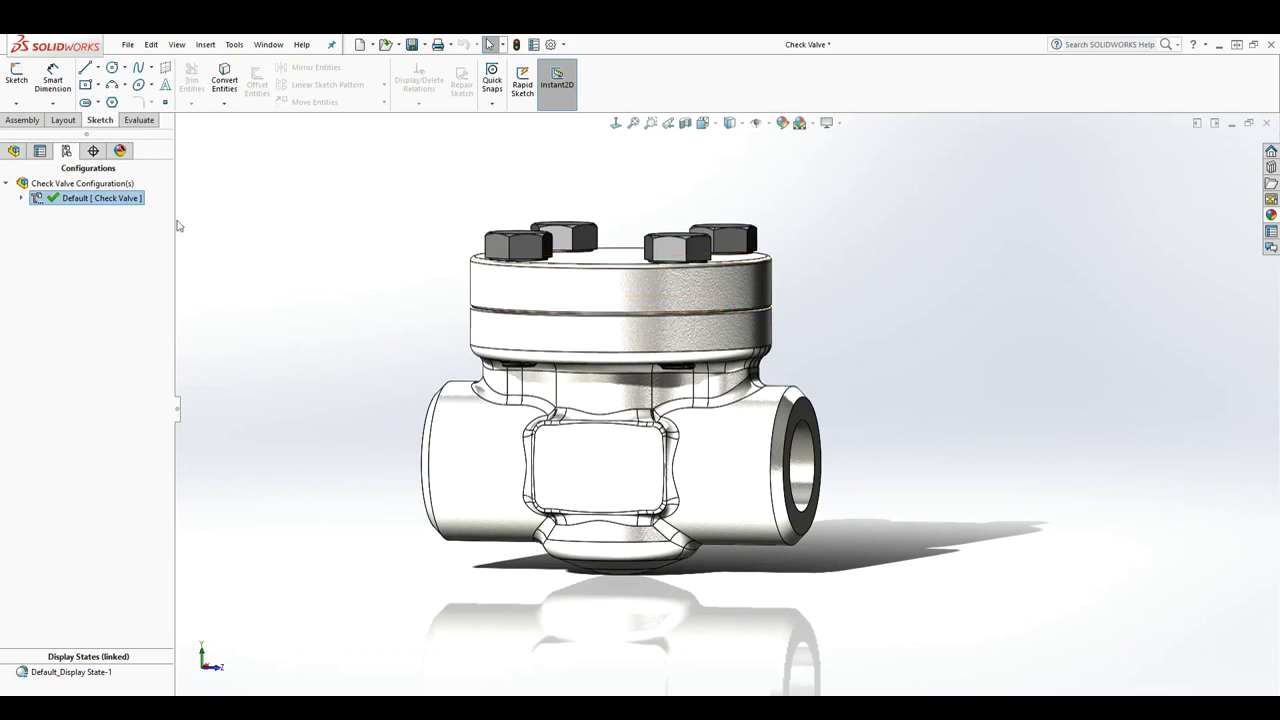
click(7, 184)
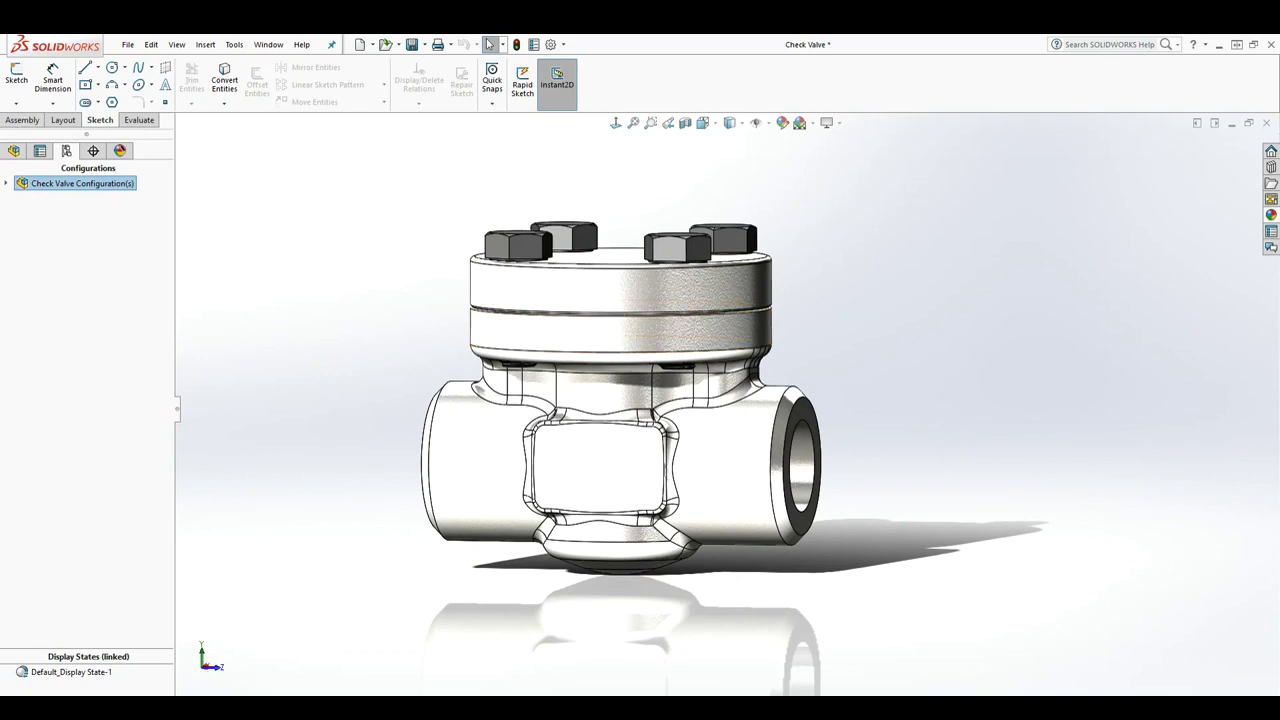
Generate an Explode animation in the motion study with a duration of 10 seconds
click(124, 700)
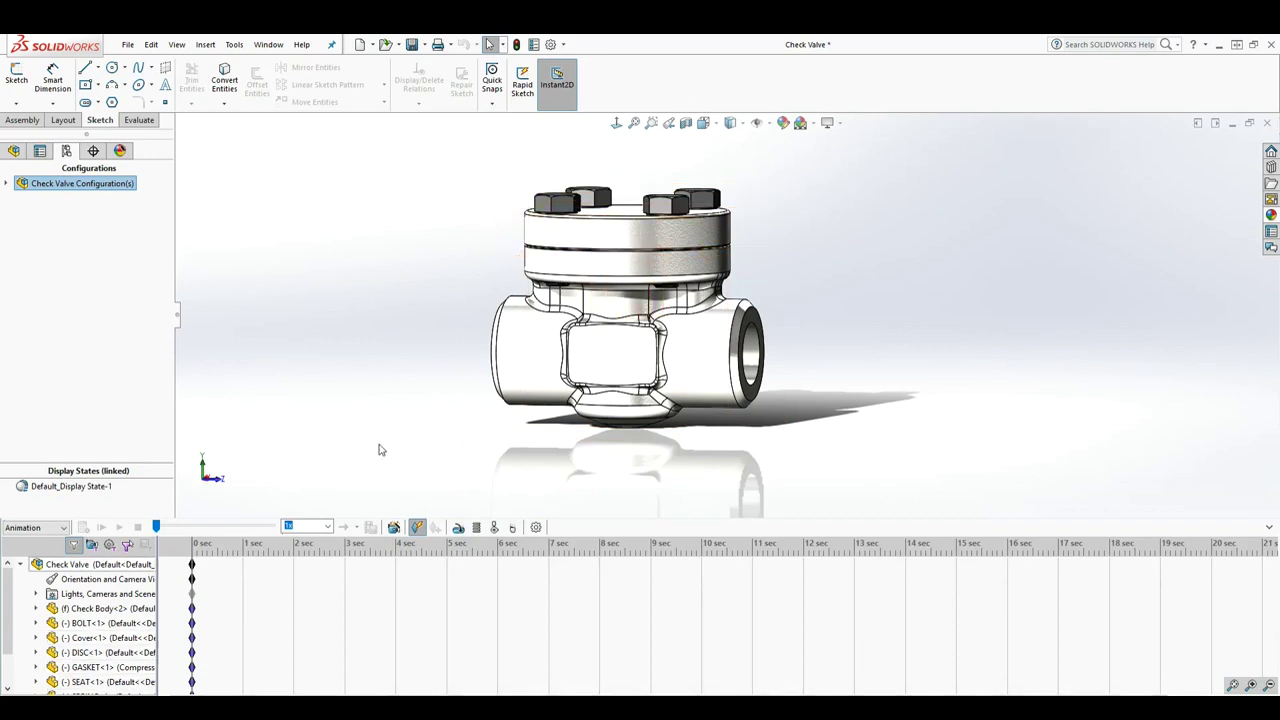
click(394, 528)
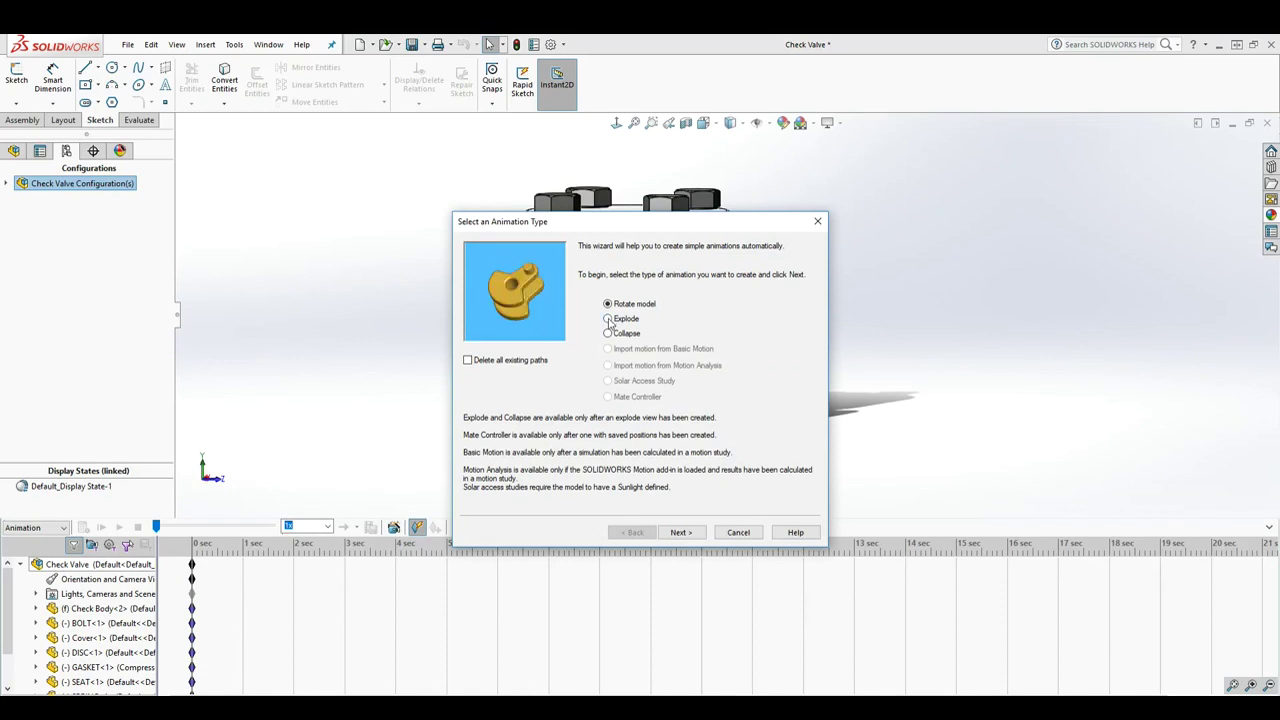
click(608, 319)
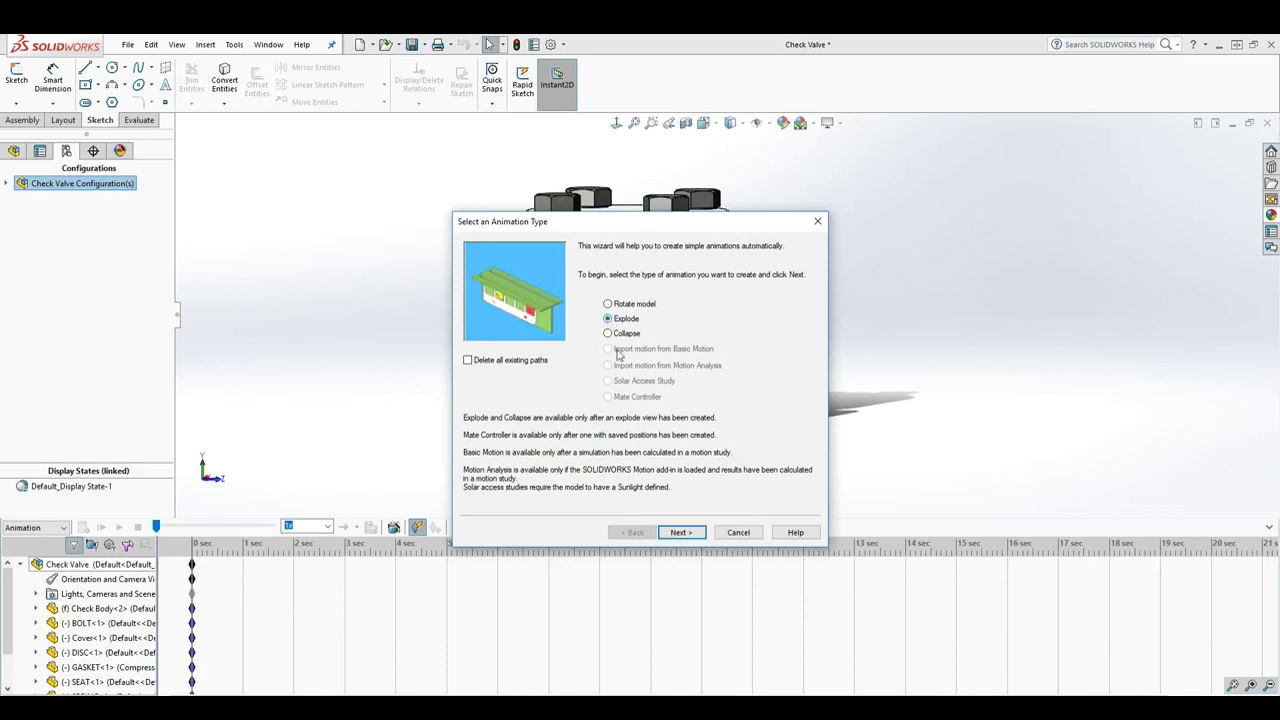
click(681, 532)
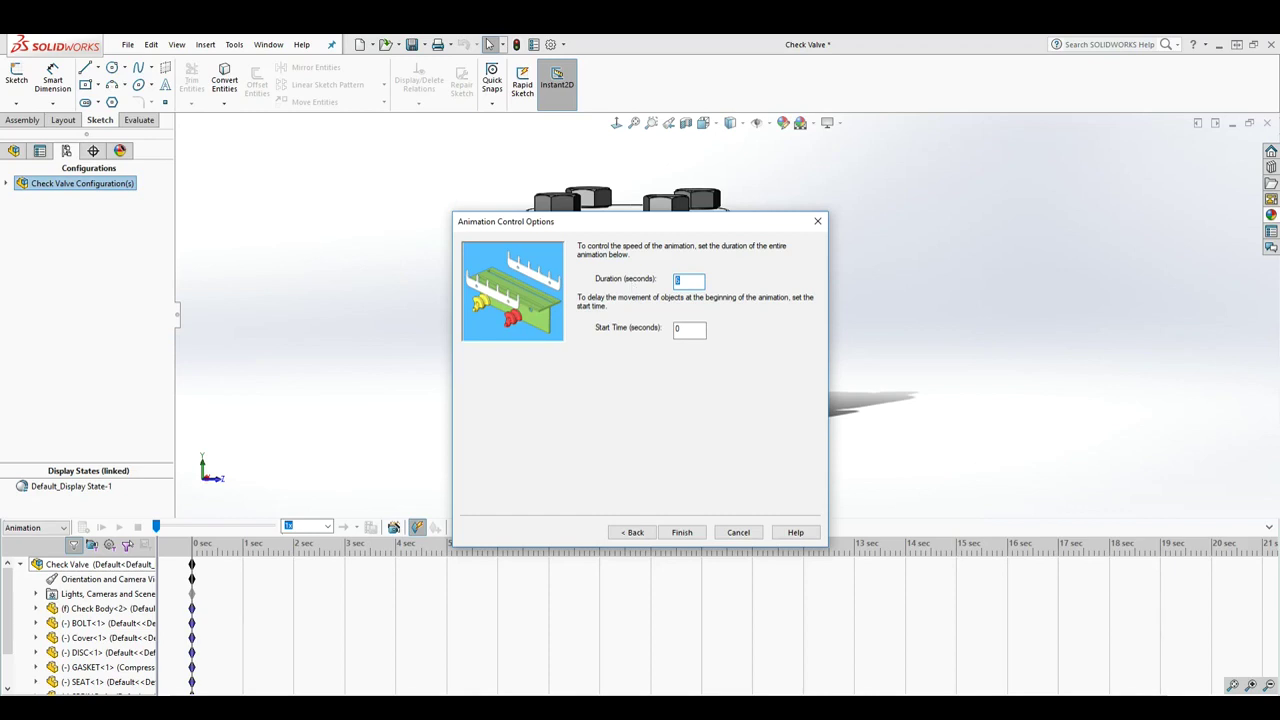
text(10)
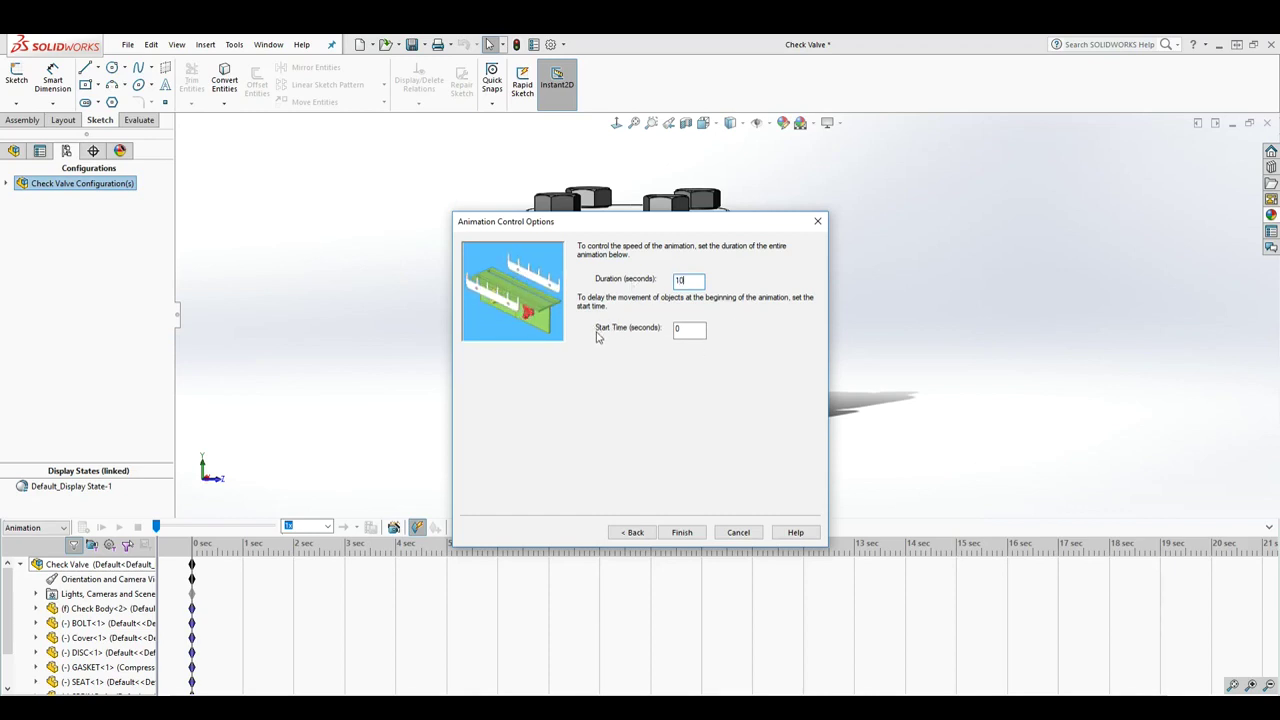
click(688, 533)
Review the component timeline and disable playback of view keys for Orientation and Camera Views
scroll(746, 623, down, 2)
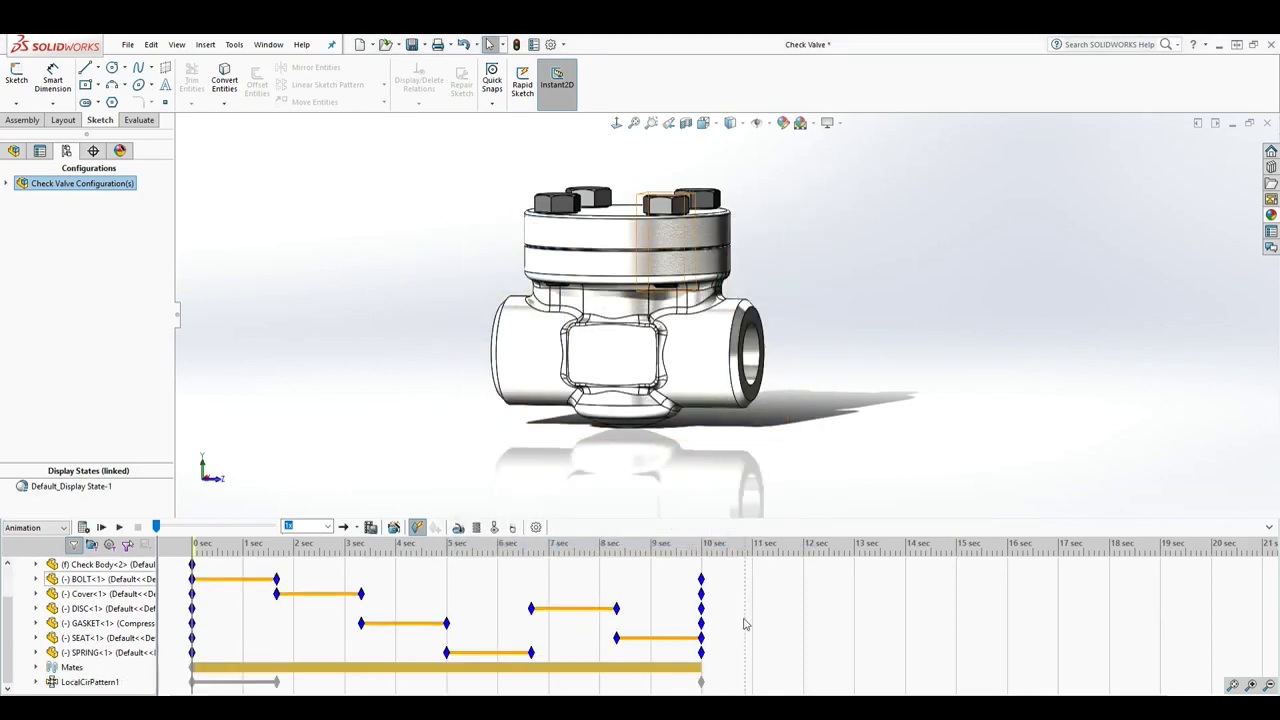
scroll(604, 637, up, 2)
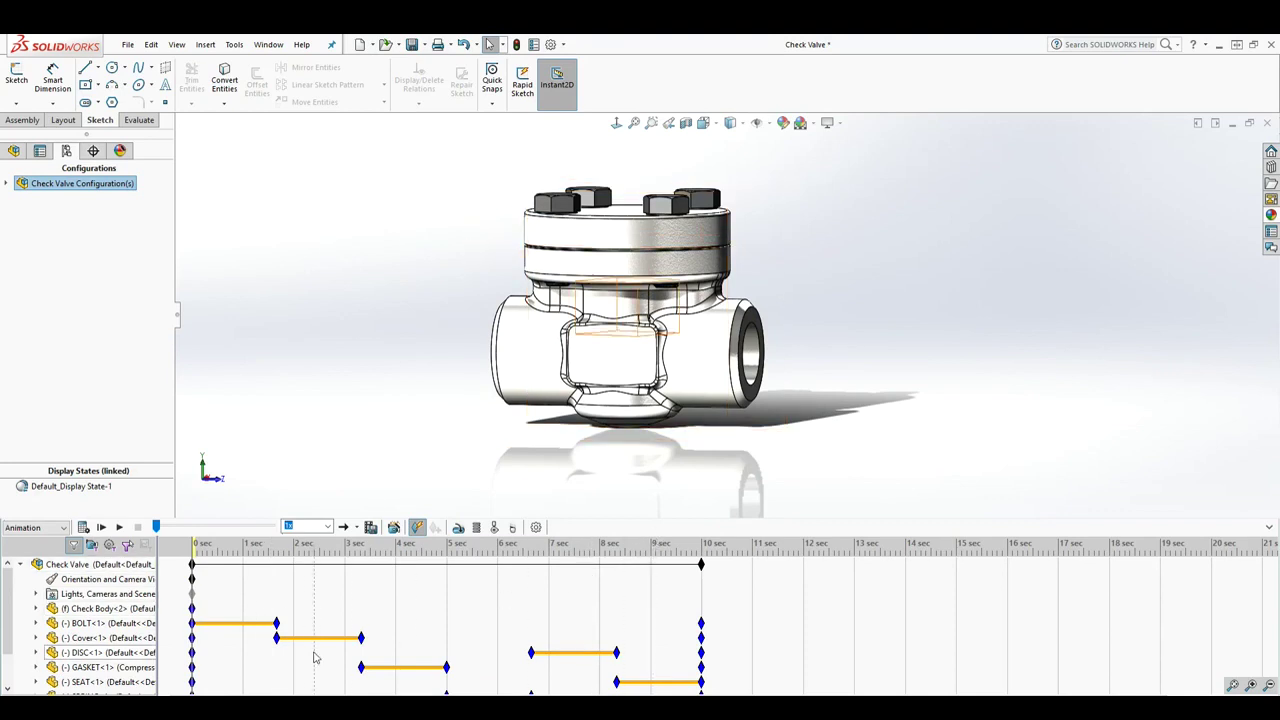
scroll(380, 624, down, 2)
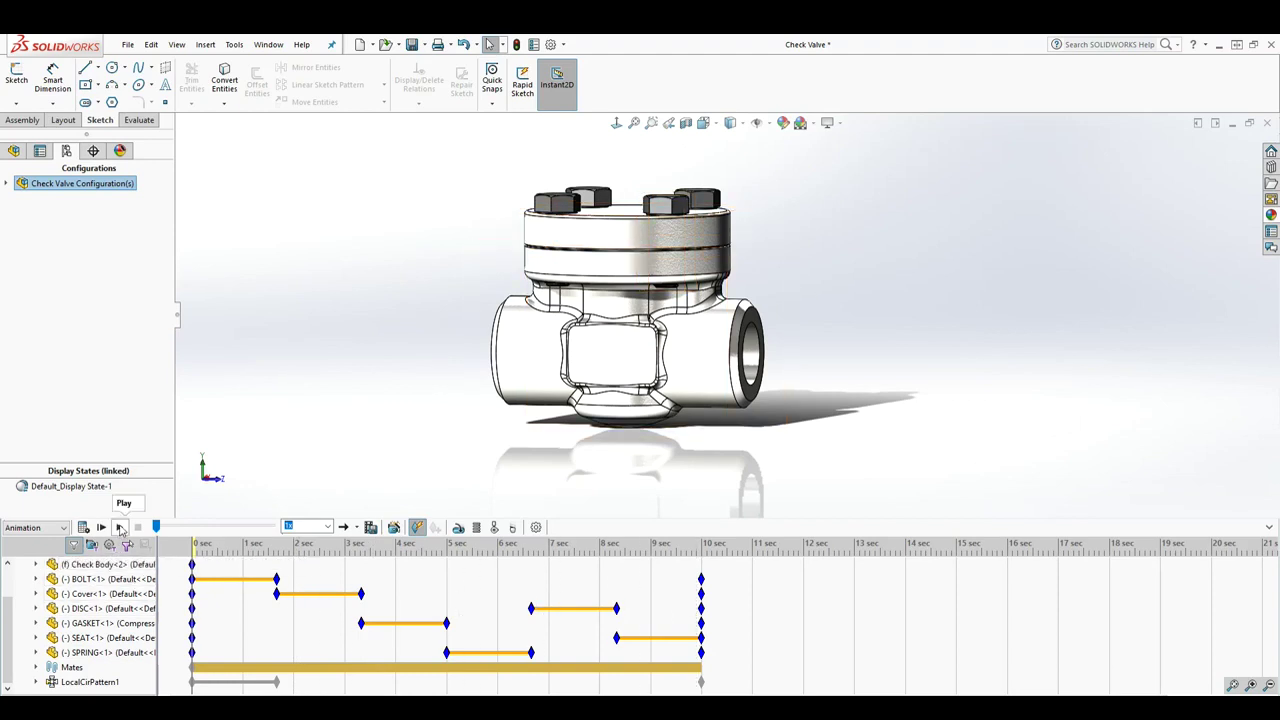
scroll(90, 548, up, 2)
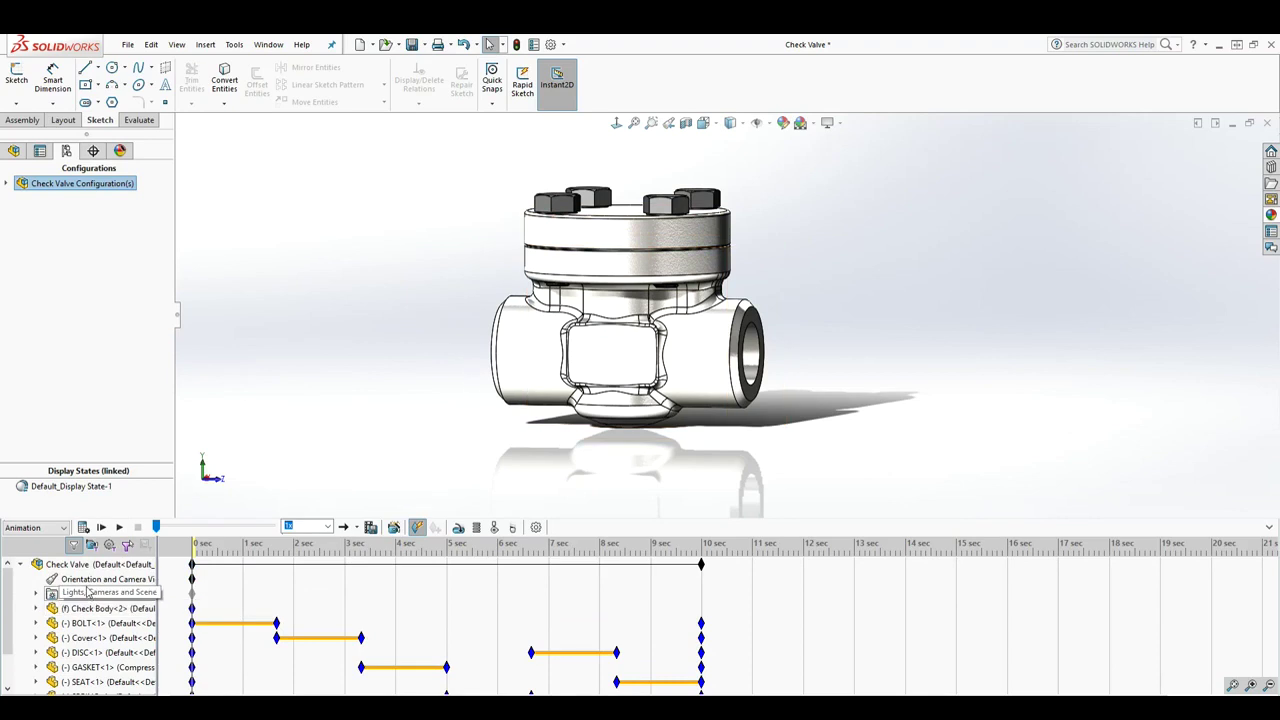
right_click(89, 580)
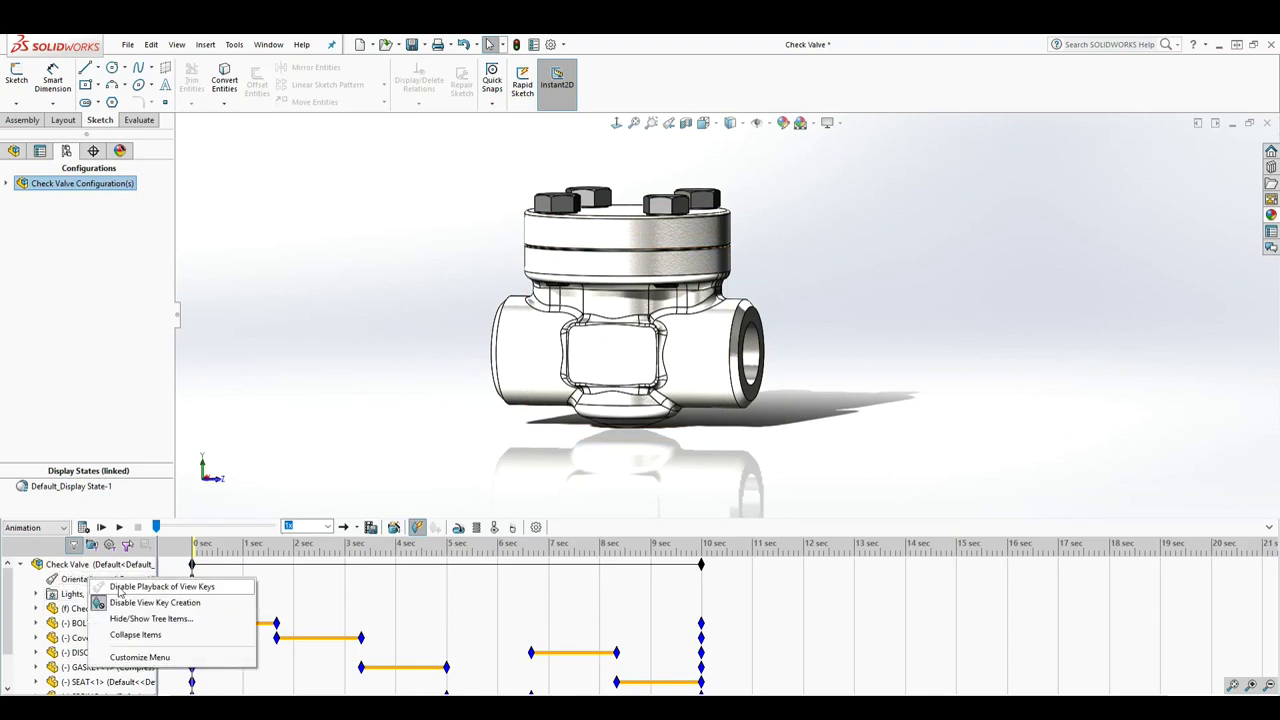
click(118, 589)
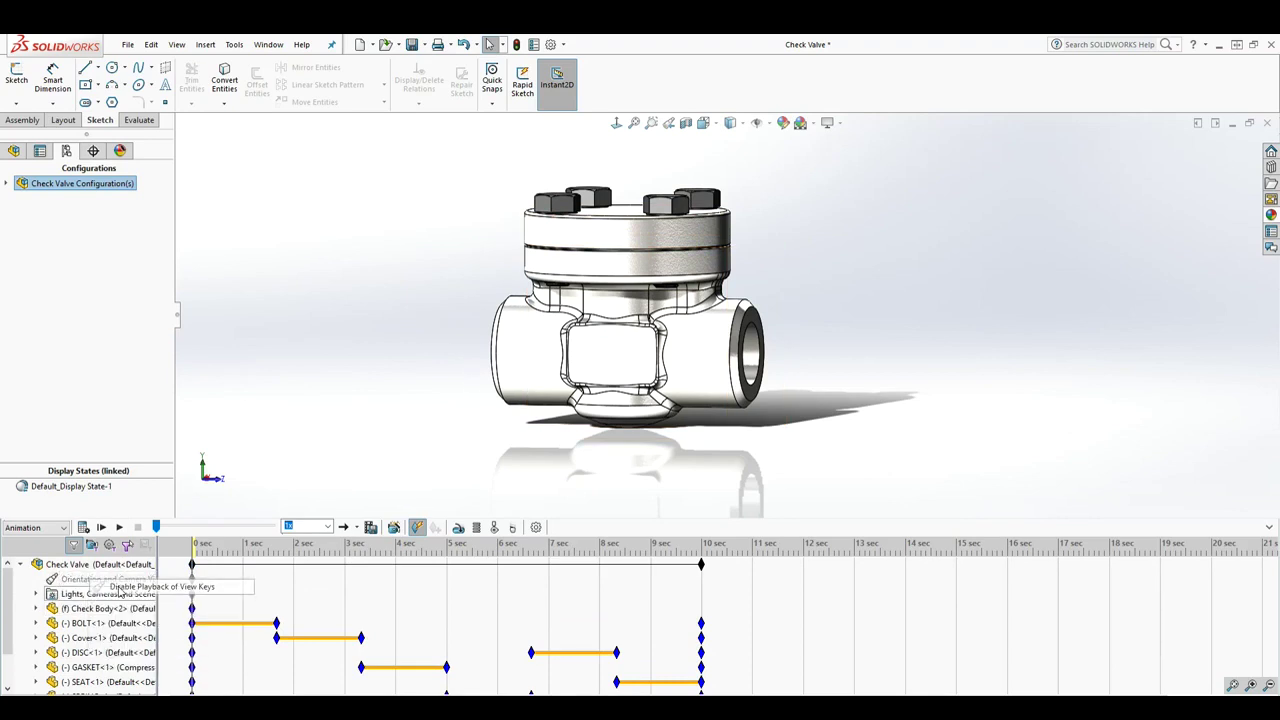
Play the explode animation and frame the whole exploded valve in the view
click(119, 527)
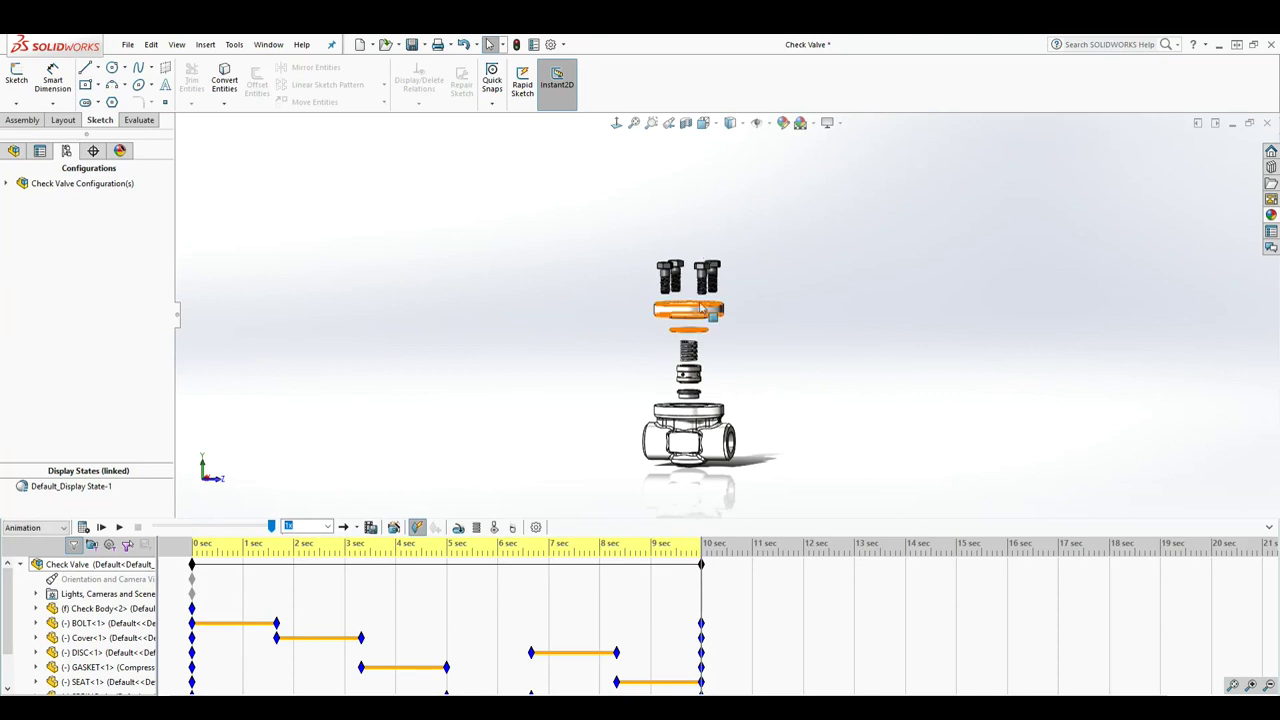
scroll(746, 371, down, 3)
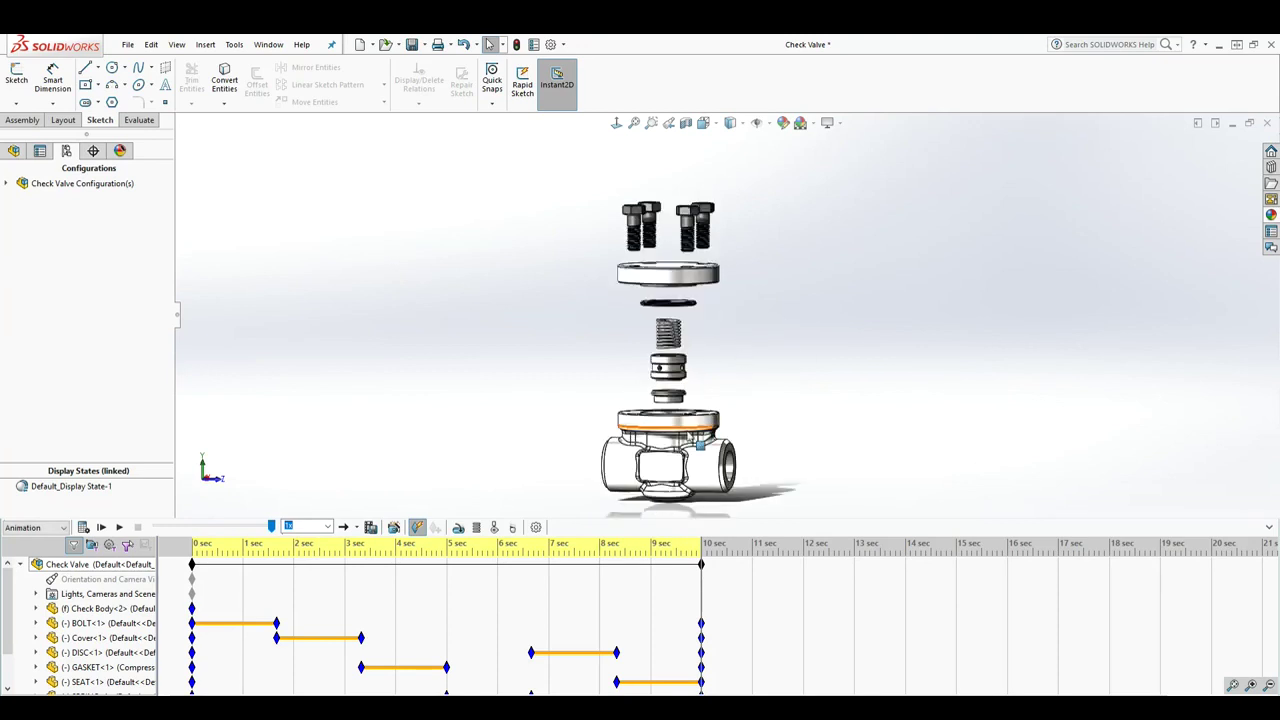
scroll(657, 424, up, 2)
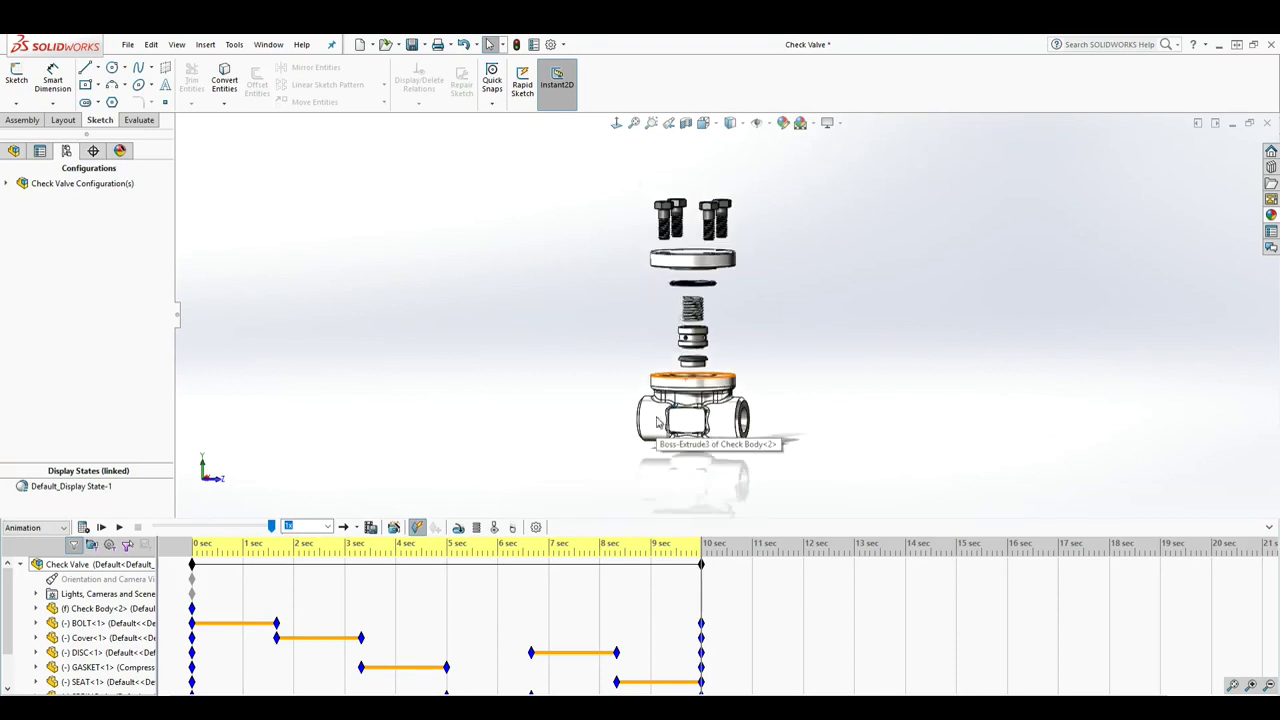
scroll(670, 272, down, 2)
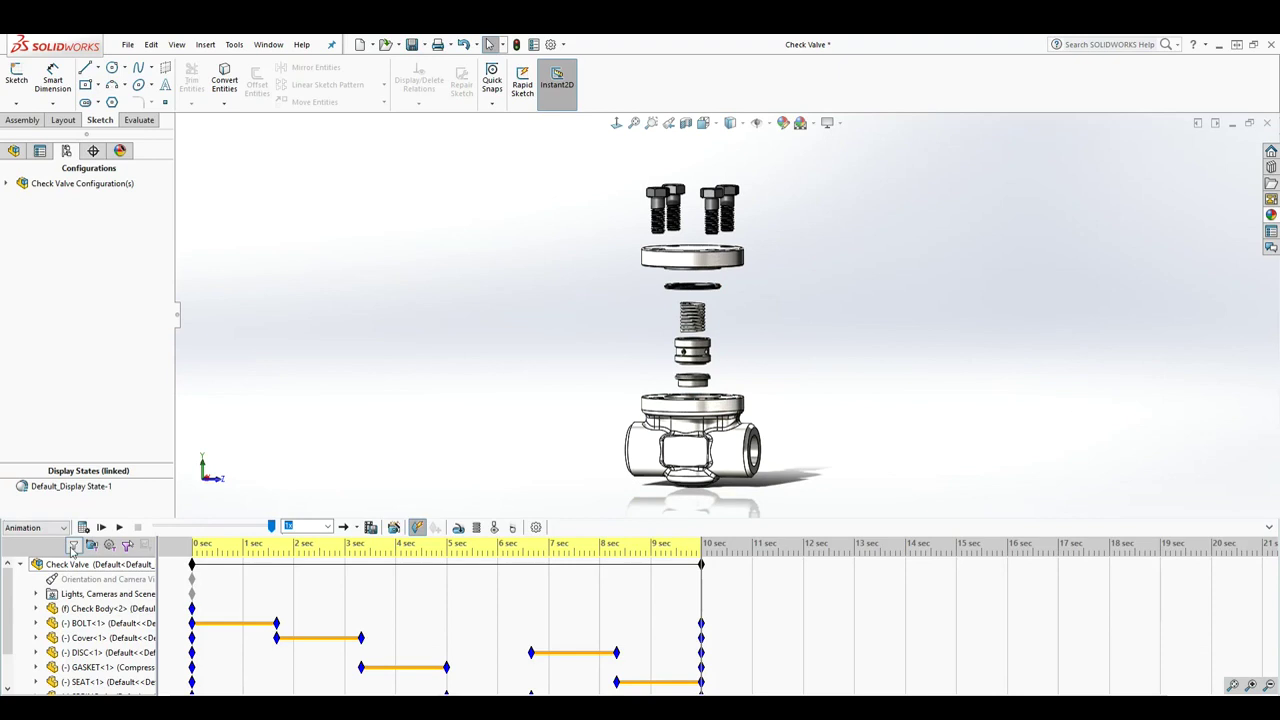
Add a camera to the study's Lights, Cameras and Scene
click(35, 595)
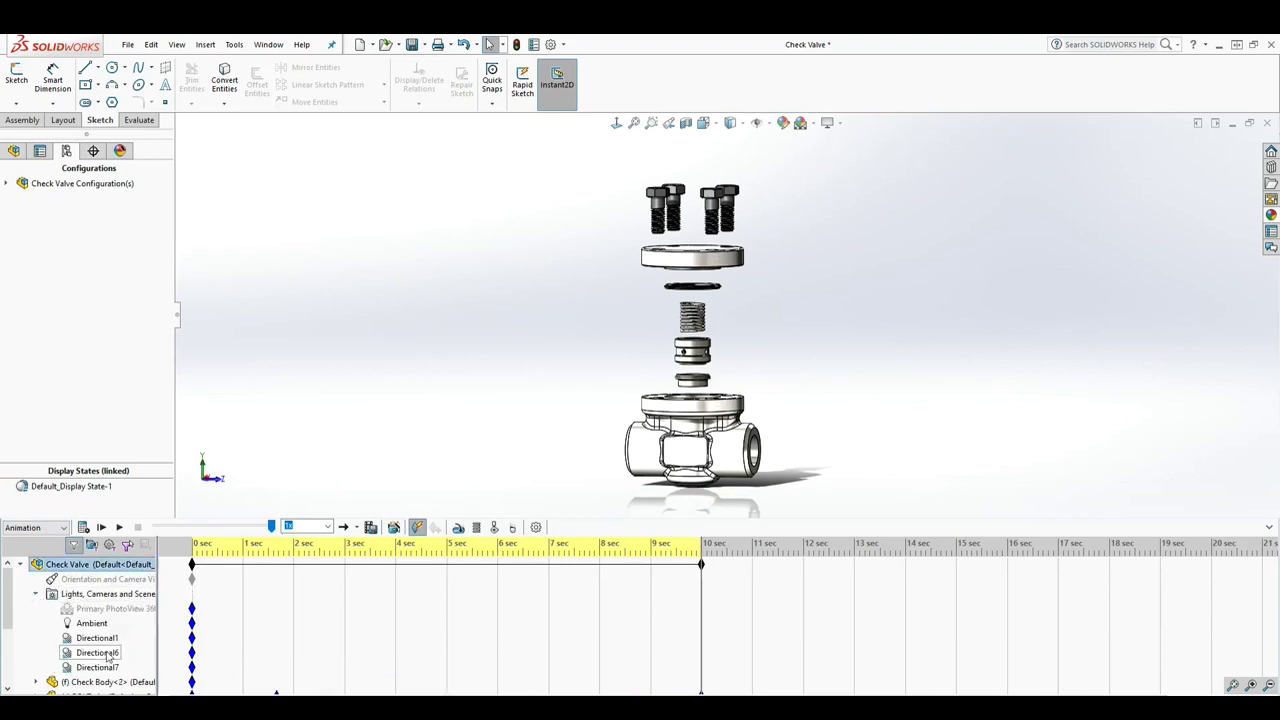
scroll(100, 642, down, 1)
scroll(101, 643, up, 1)
right_click(100, 597)
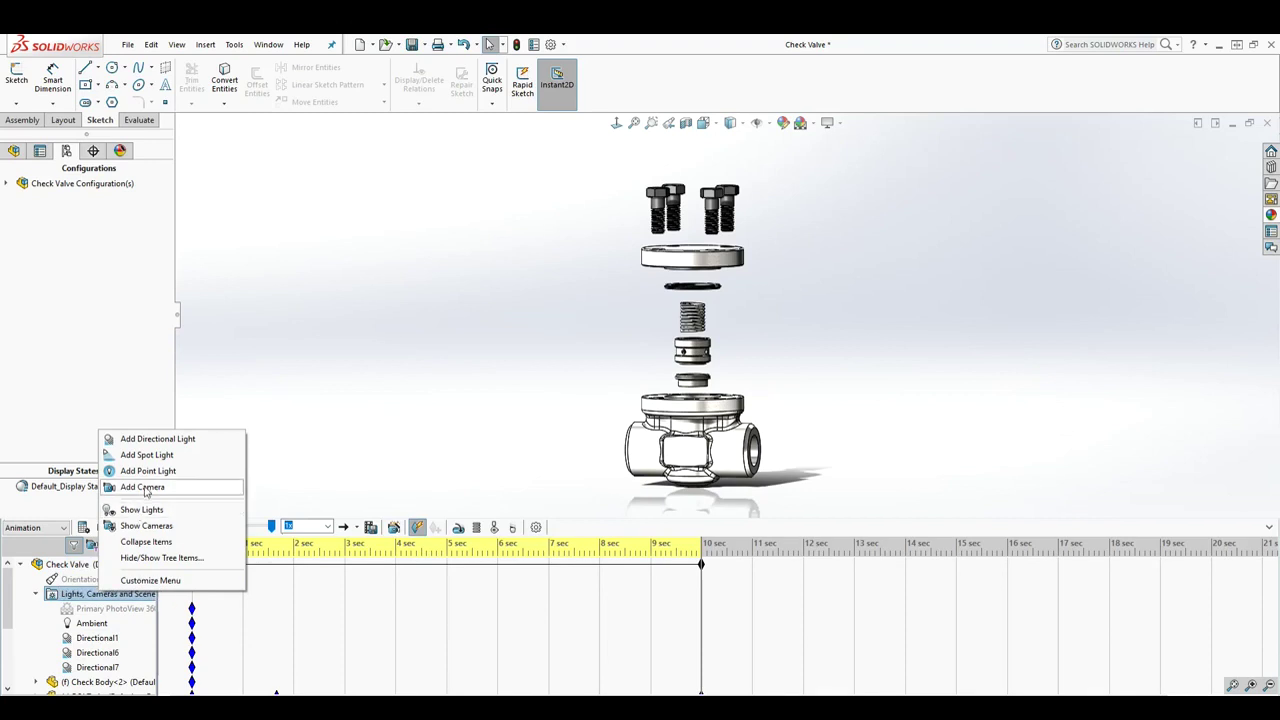
click(210, 487)
Try aiming the camera by hand, at two faces of the check body and at the spring
scroll(556, 366, up, 9)
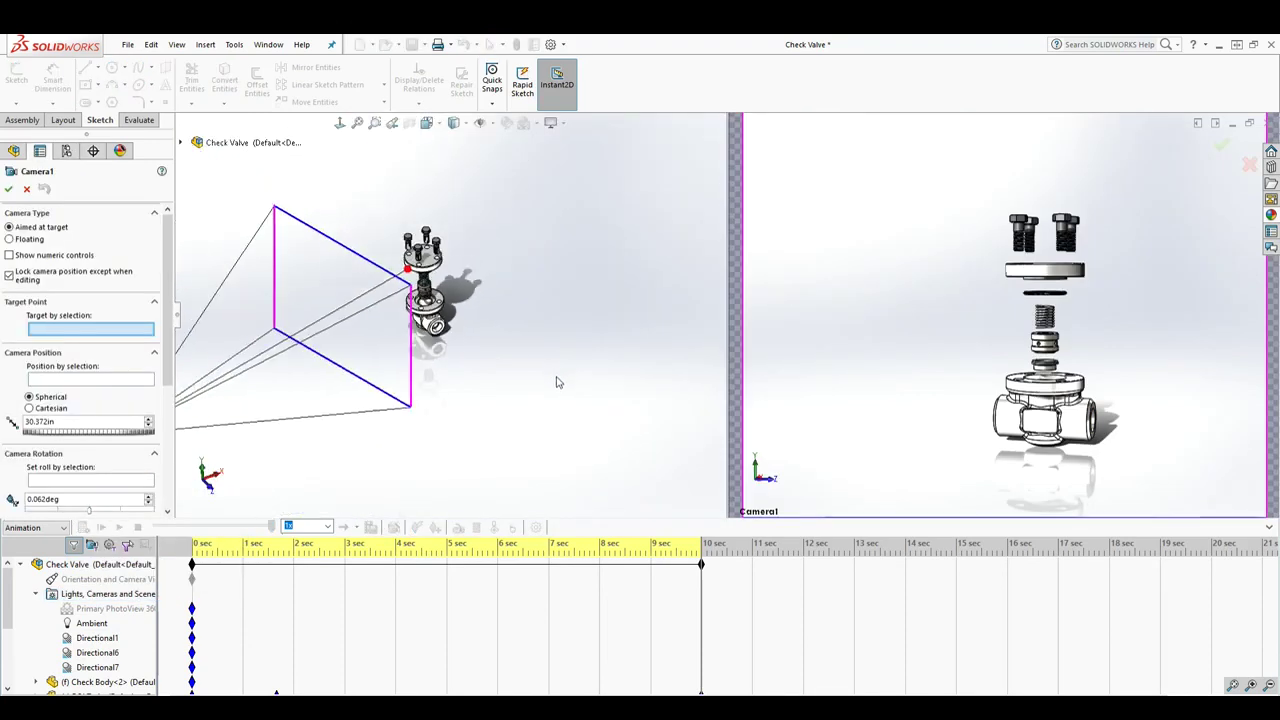
scroll(445, 300, down, 4)
scroll(405, 272, down, 2)
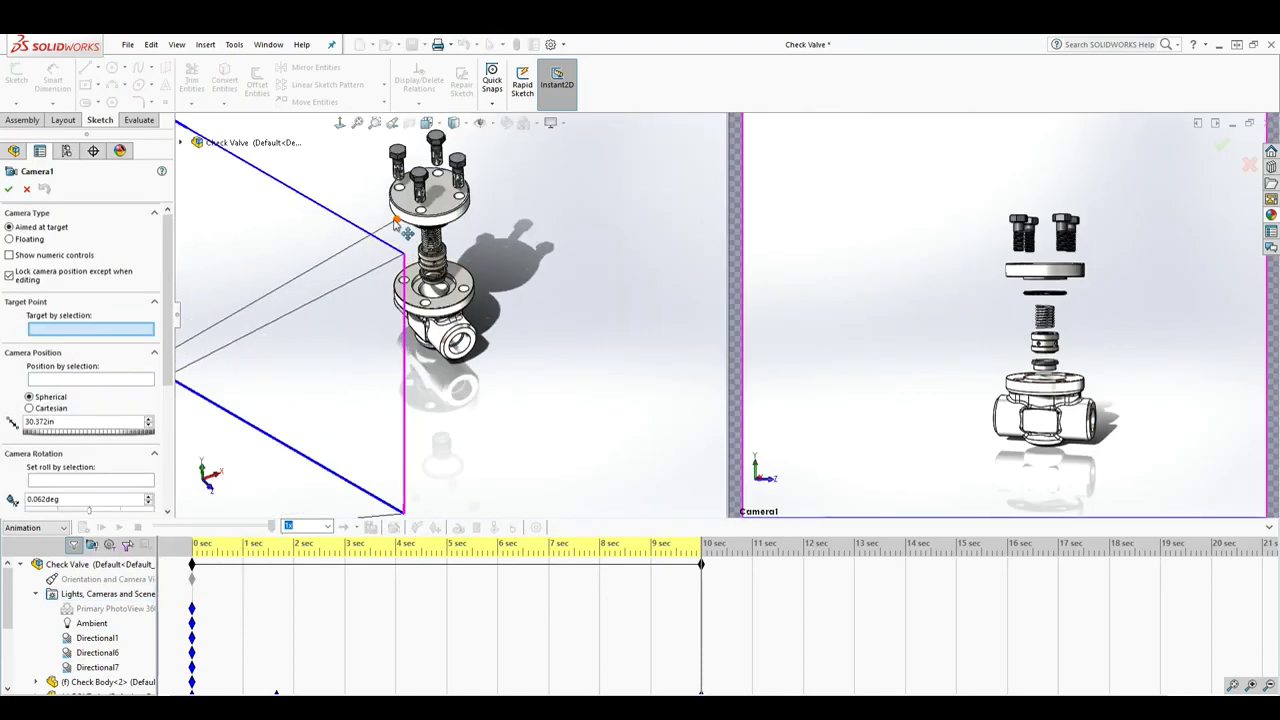
drag(405, 232, 424, 270)
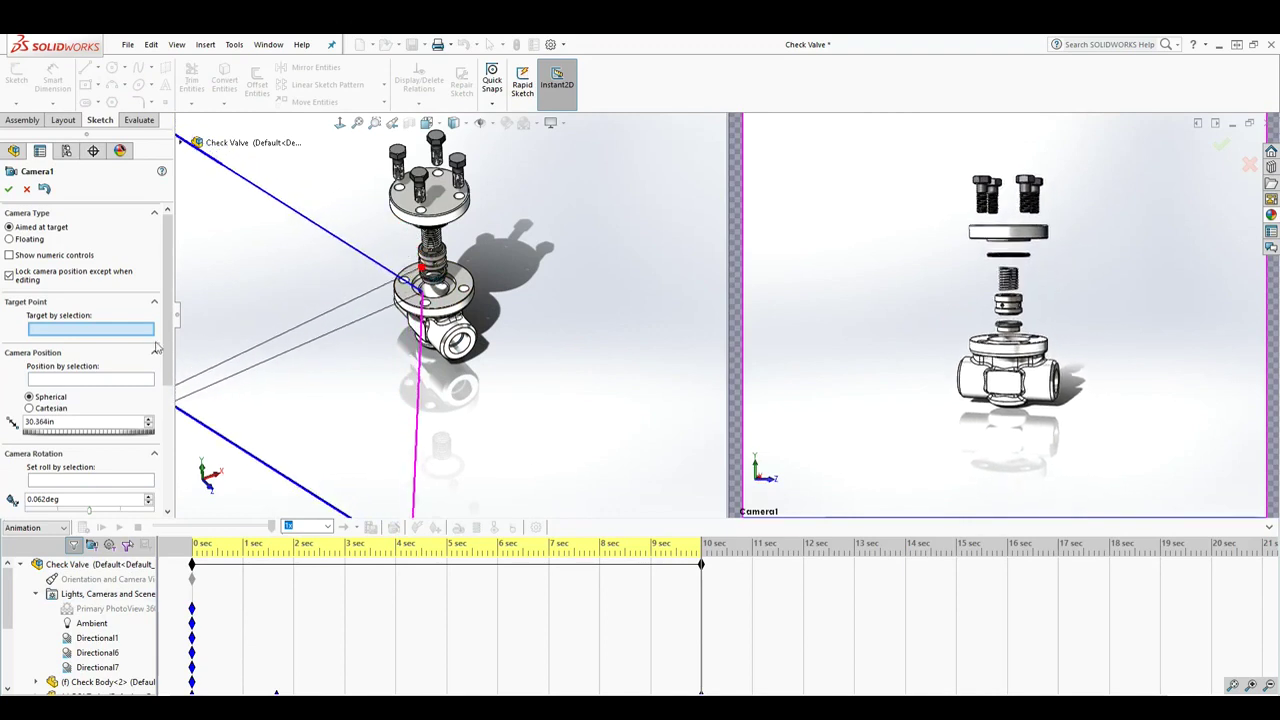
click(436, 291)
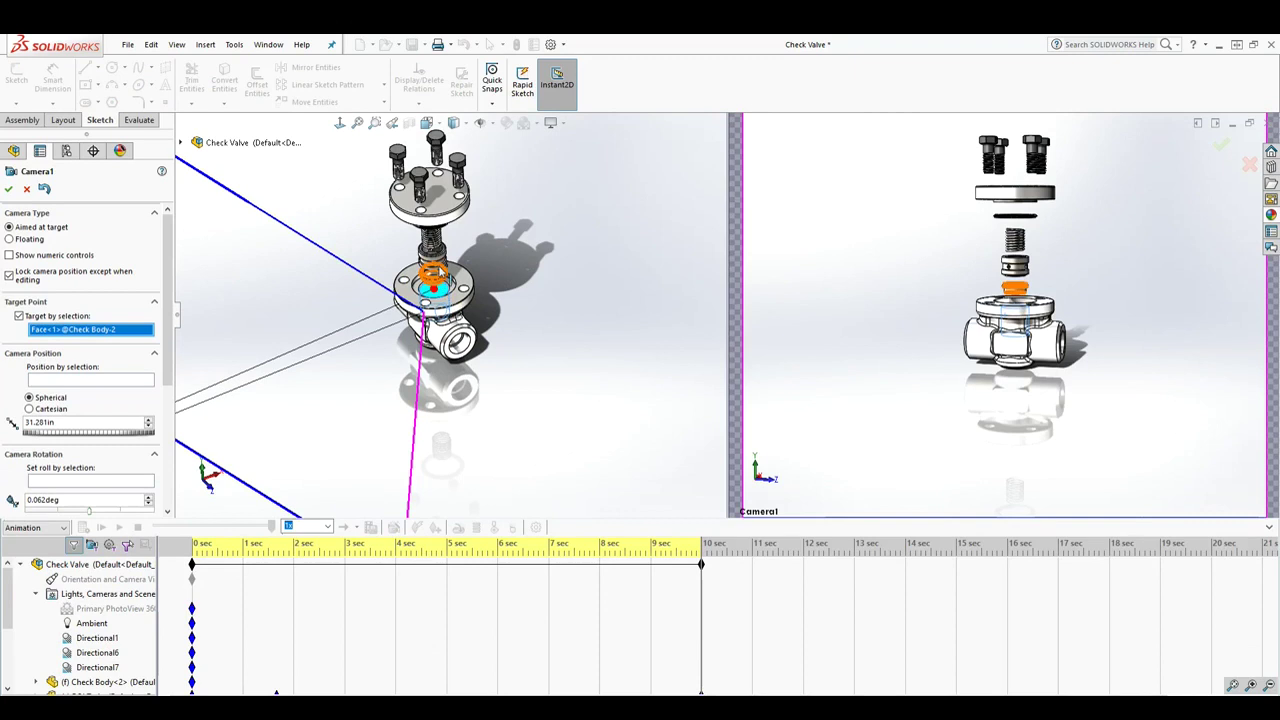
click(413, 323)
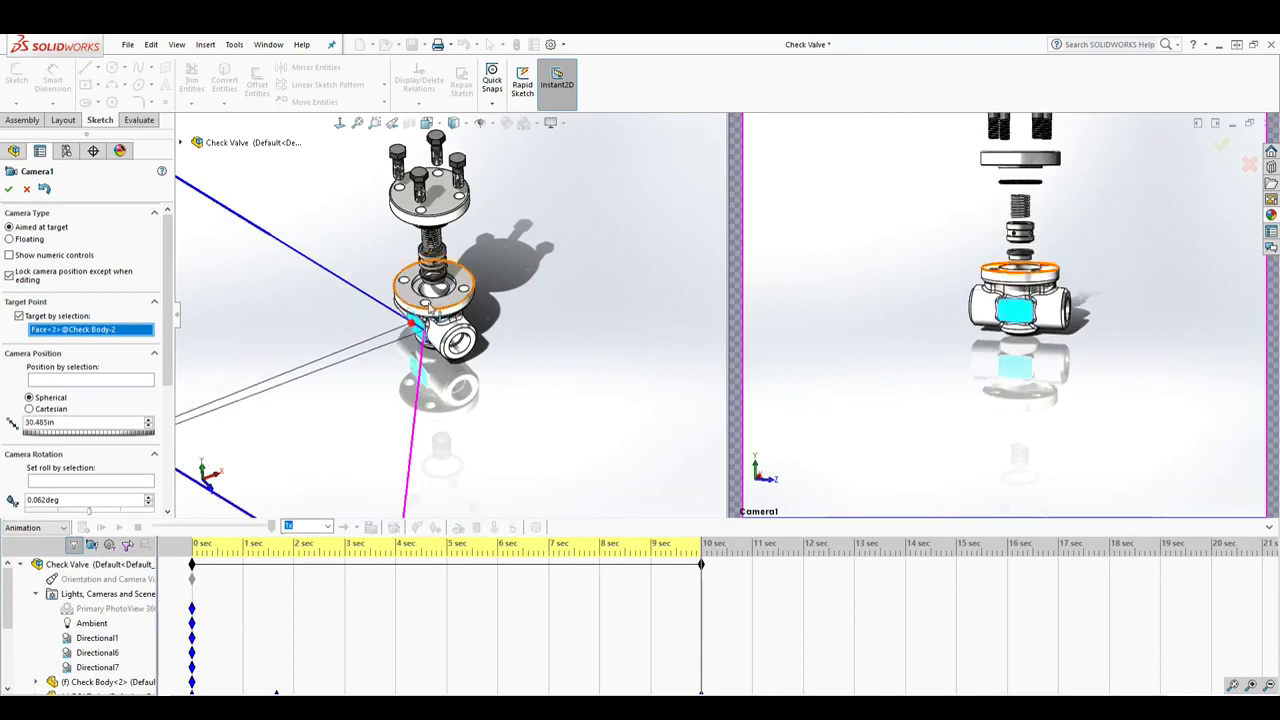
click(433, 246)
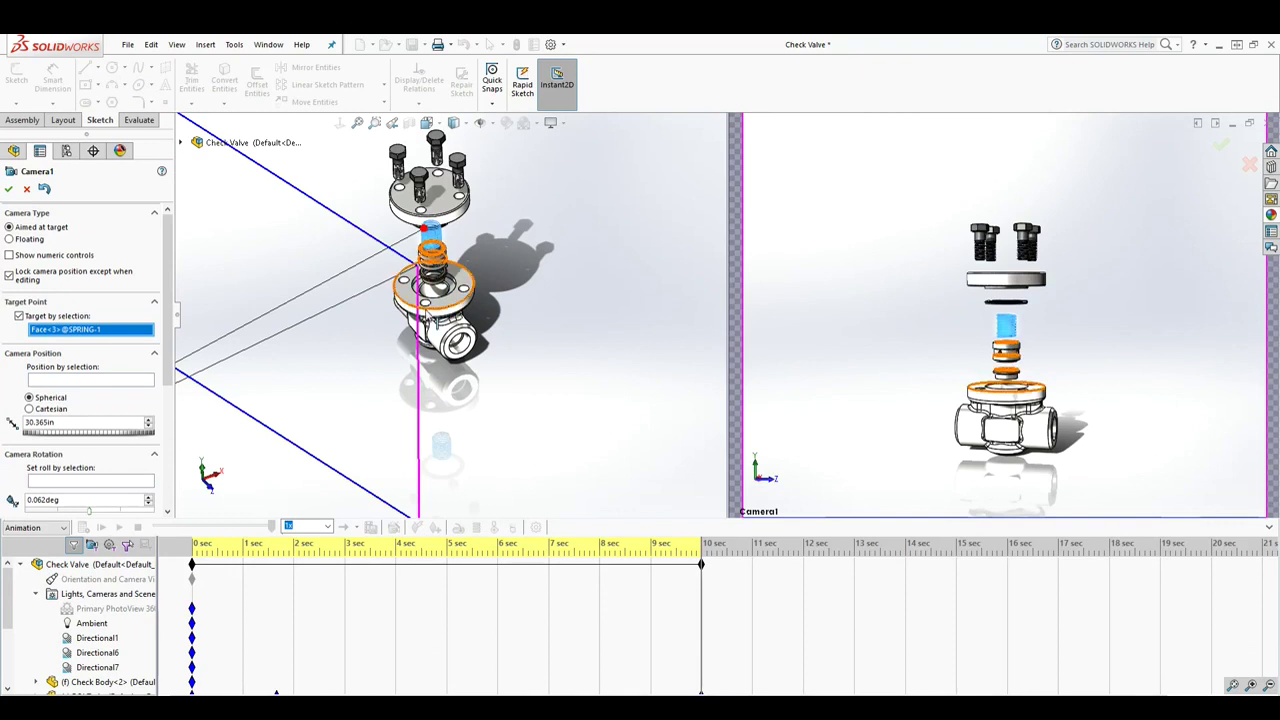
Narrow the camera's field of view around the exploded valve and set a face of the disc as the target
drag(415, 383, 590, 312)
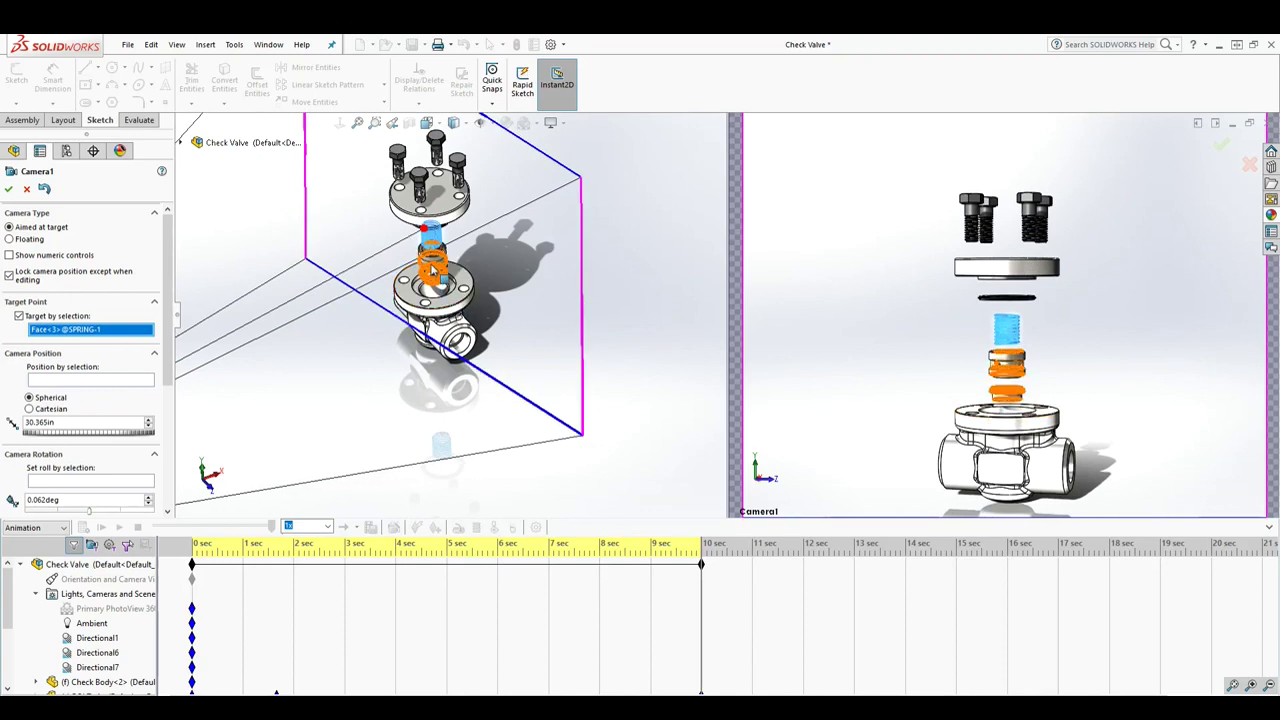
click(432, 270)
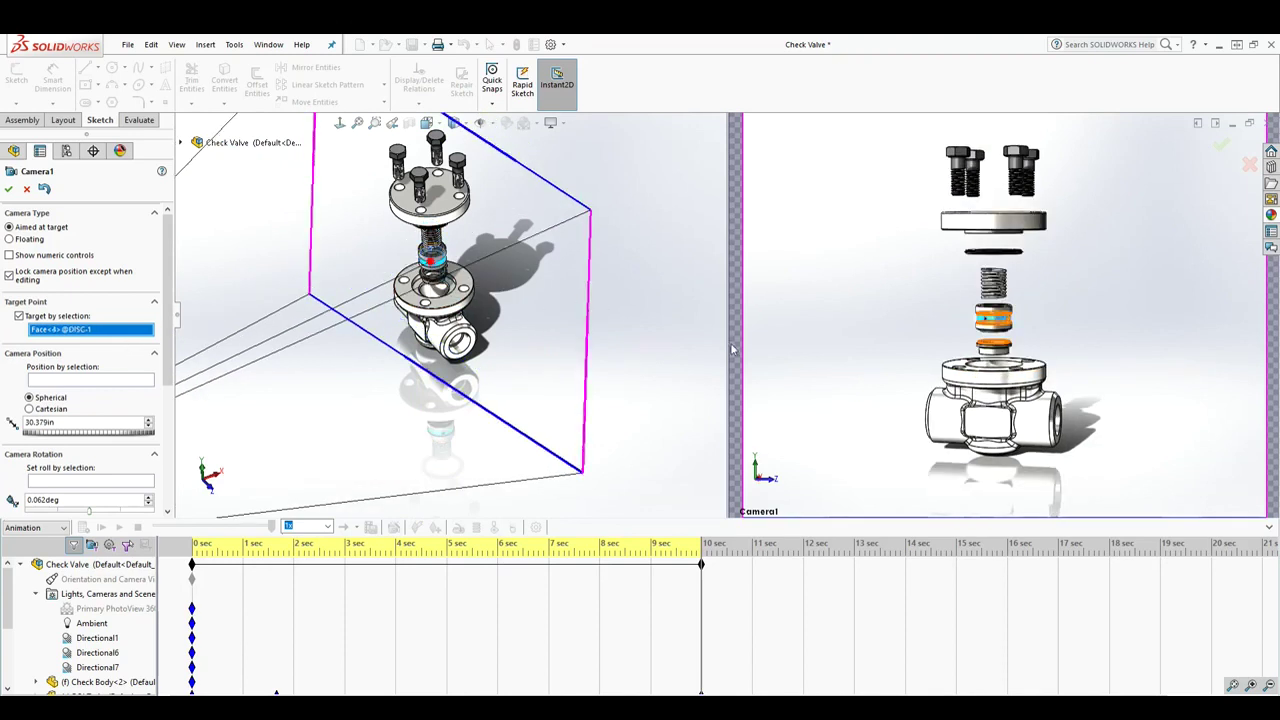
Move the camera closer and slightly higher, about 26.8 in from its target, and accept the camera
scroll(542, 340, up, 8)
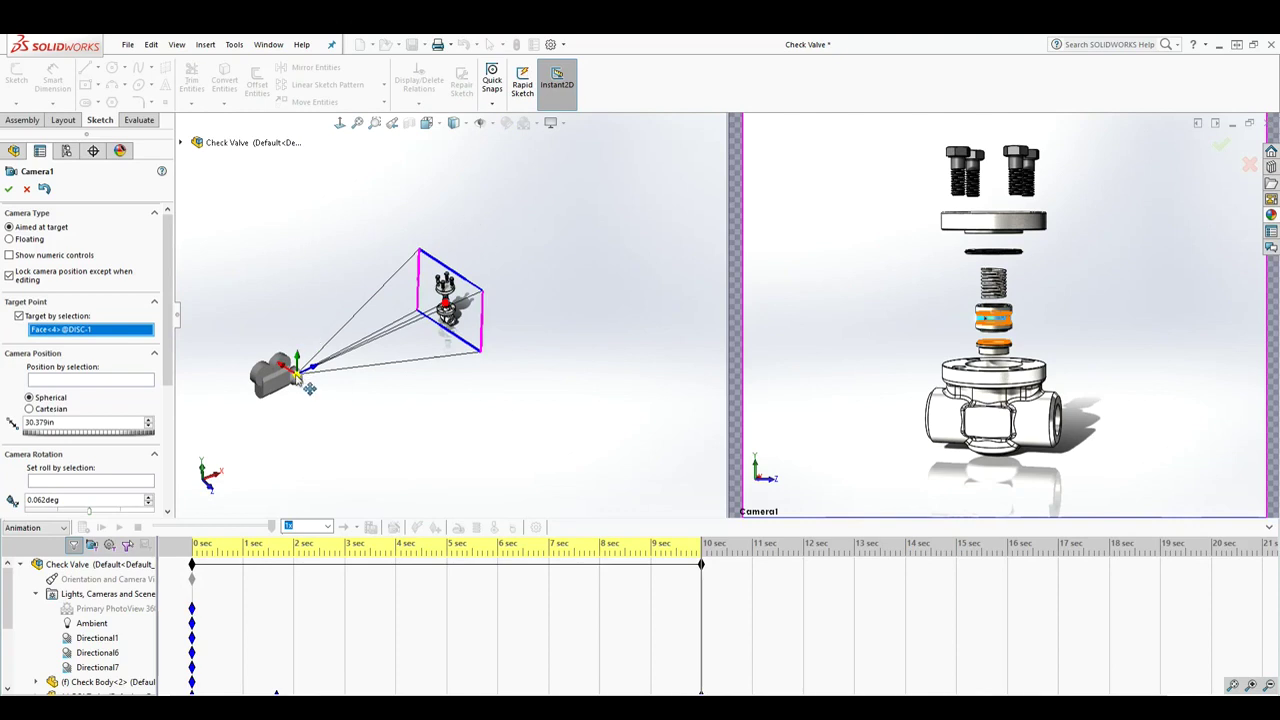
drag(297, 373, 320, 368)
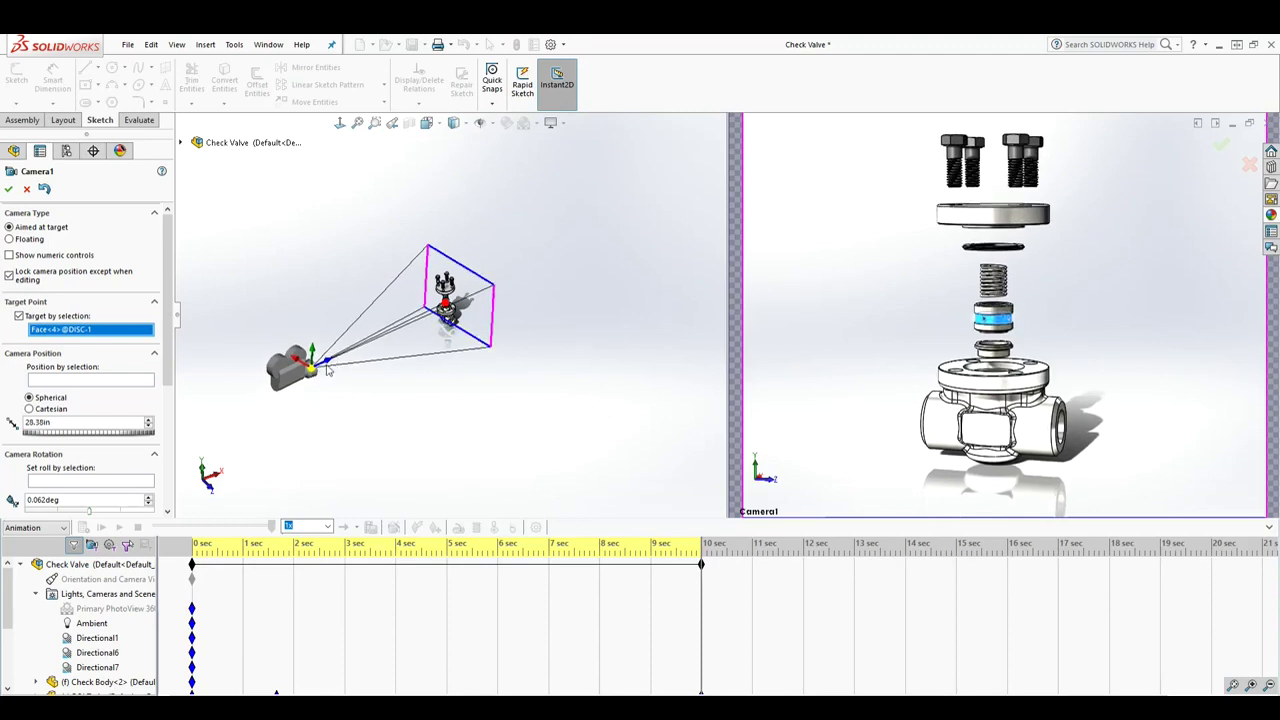
scroll(338, 364, down, 5)
mouse_move(346, 363)
mouse_down()
mouse_move(404, 339)
mouse_move(365, 360)
mouse_move(292, 350)
mouse_move(312, 352)
mouse_move(300, 337)
mouse_move(352, 345)
mouse_up()
scroll(476, 320, up, 6)
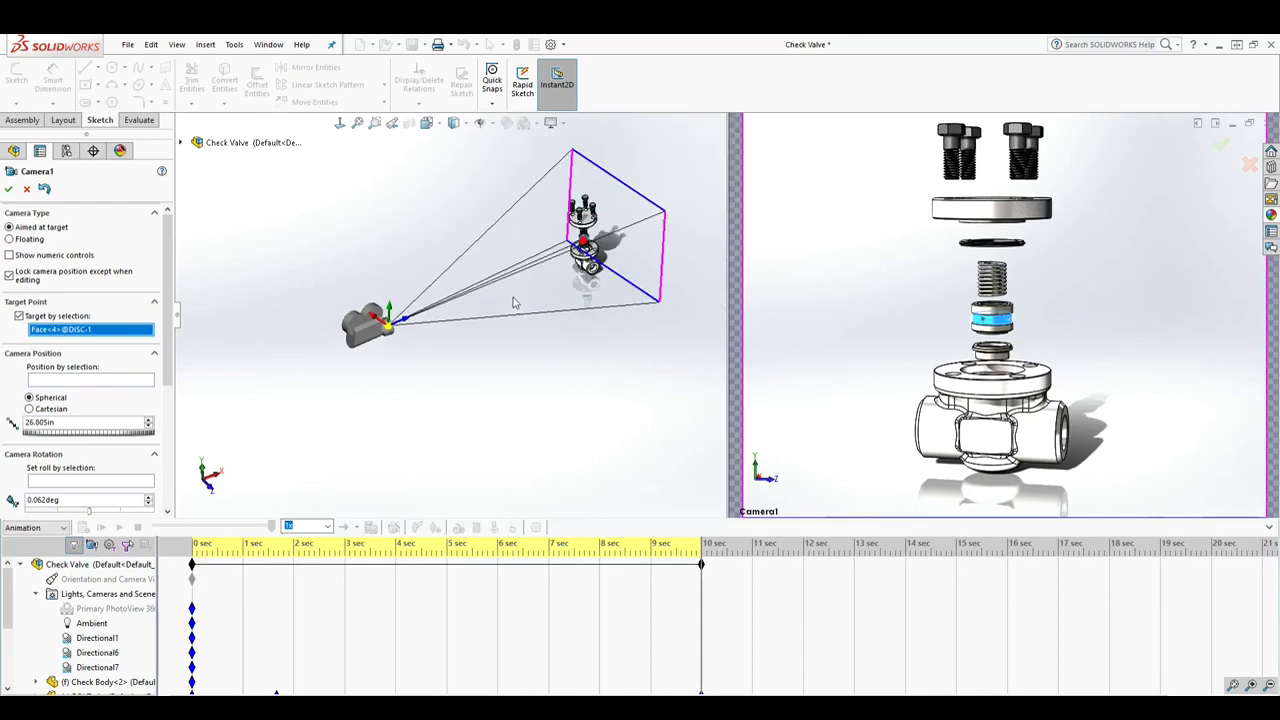
scroll(505, 280, down, 6)
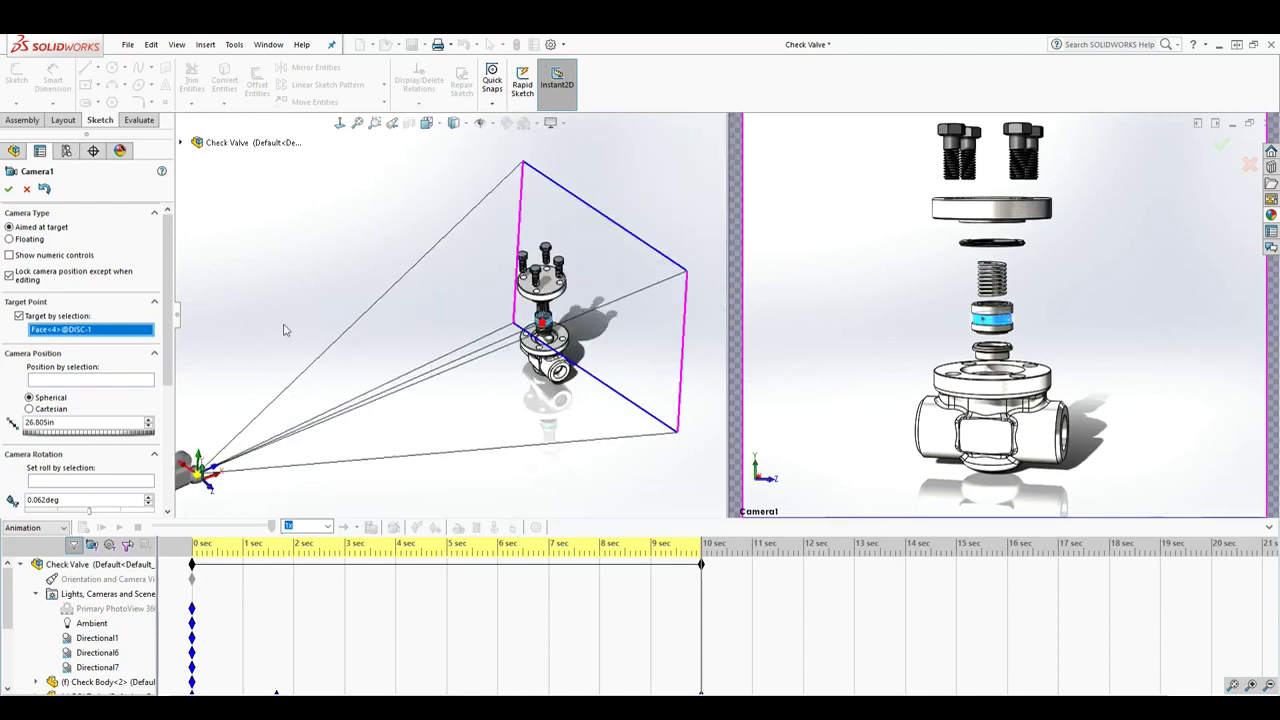
click(8, 190)
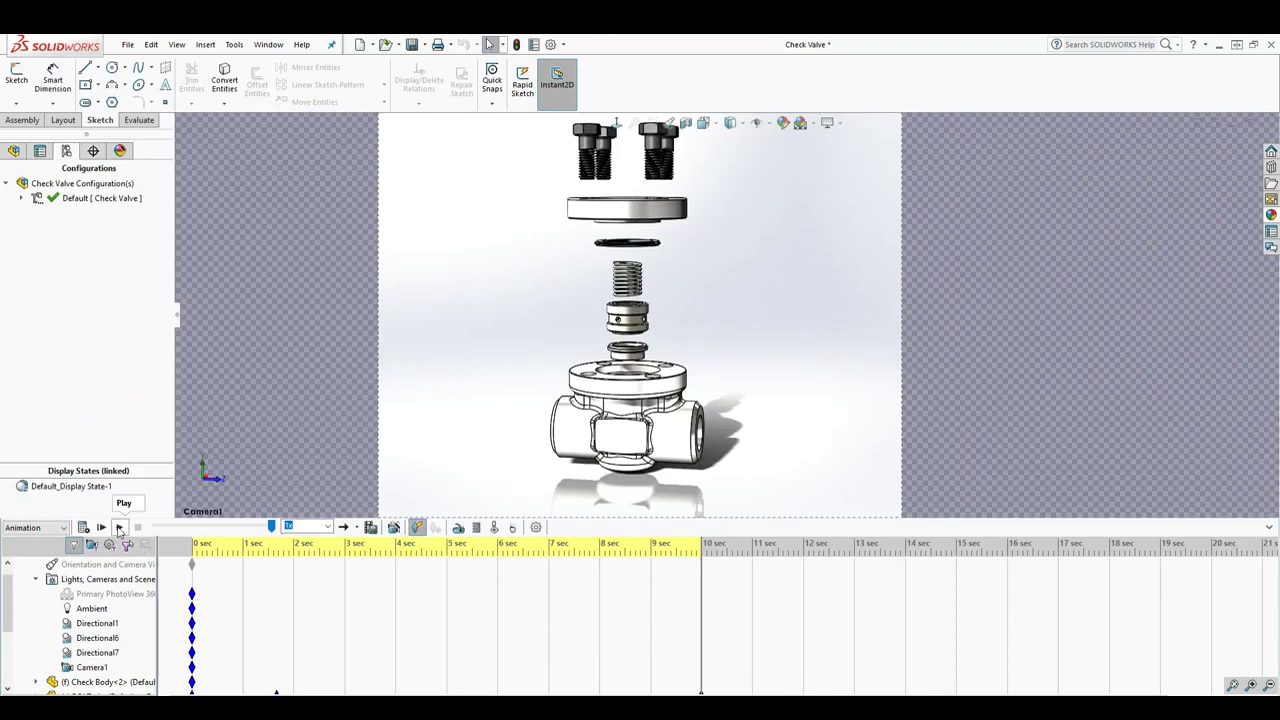
Reopen the camera's properties and aim it at the top flange face of the check body
click(119, 527)
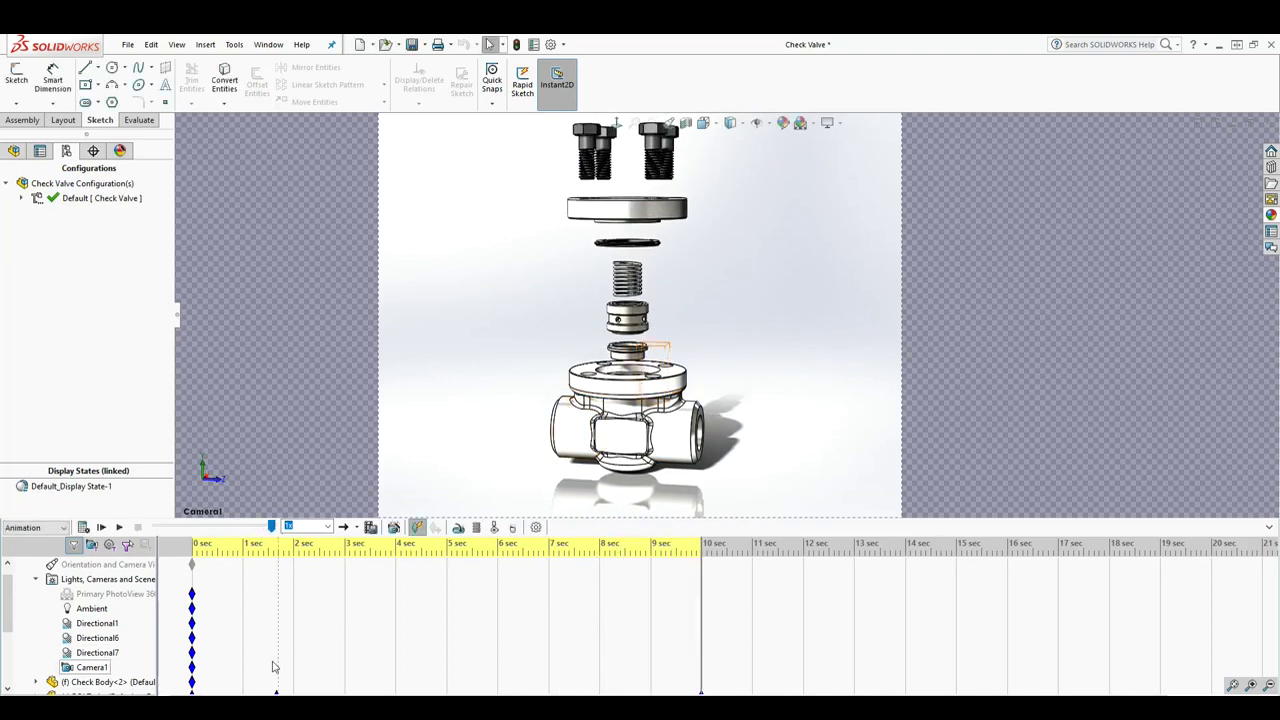
right_click(87, 669)
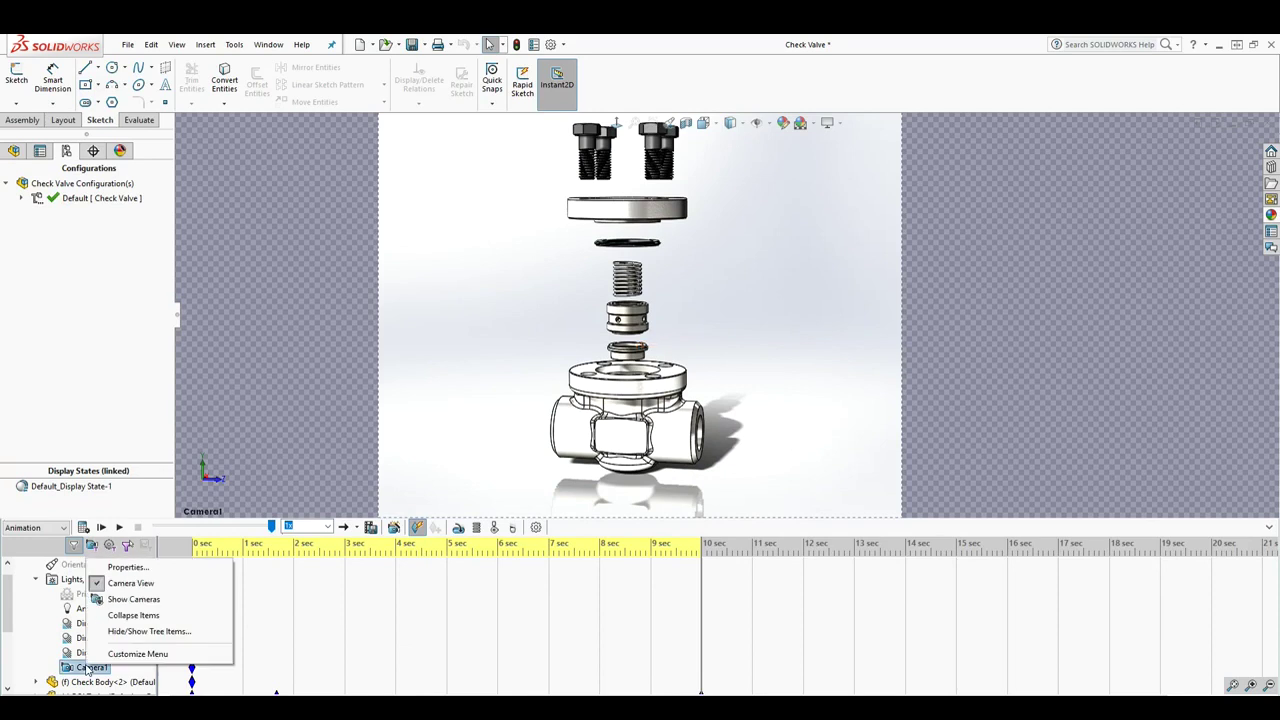
click(126, 567)
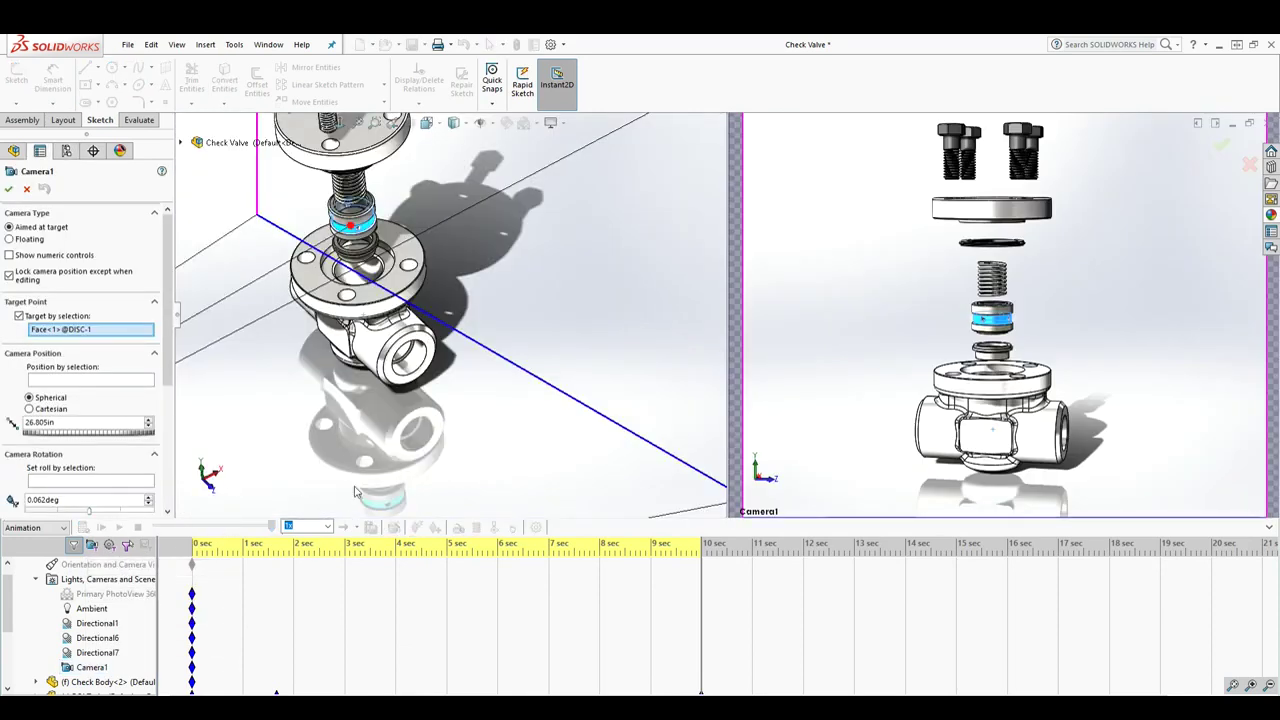
scroll(365, 295, up, 1)
scroll(375, 220, down, 2)
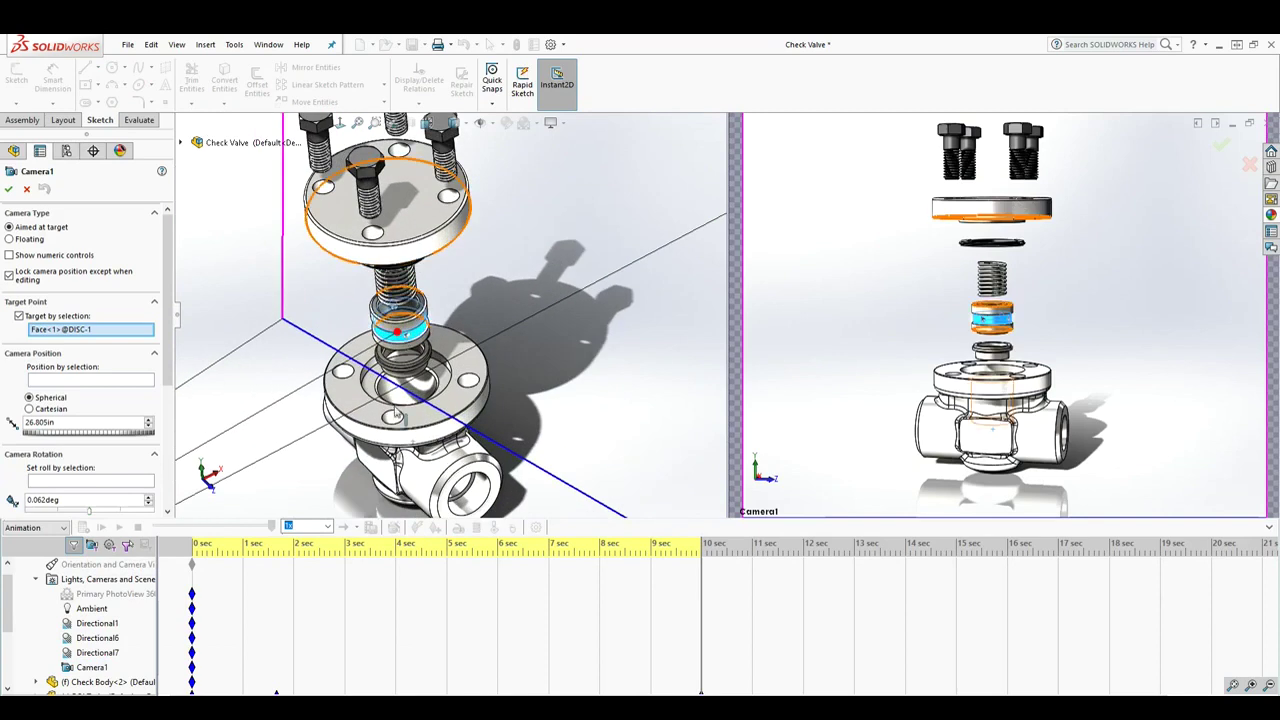
click(368, 410)
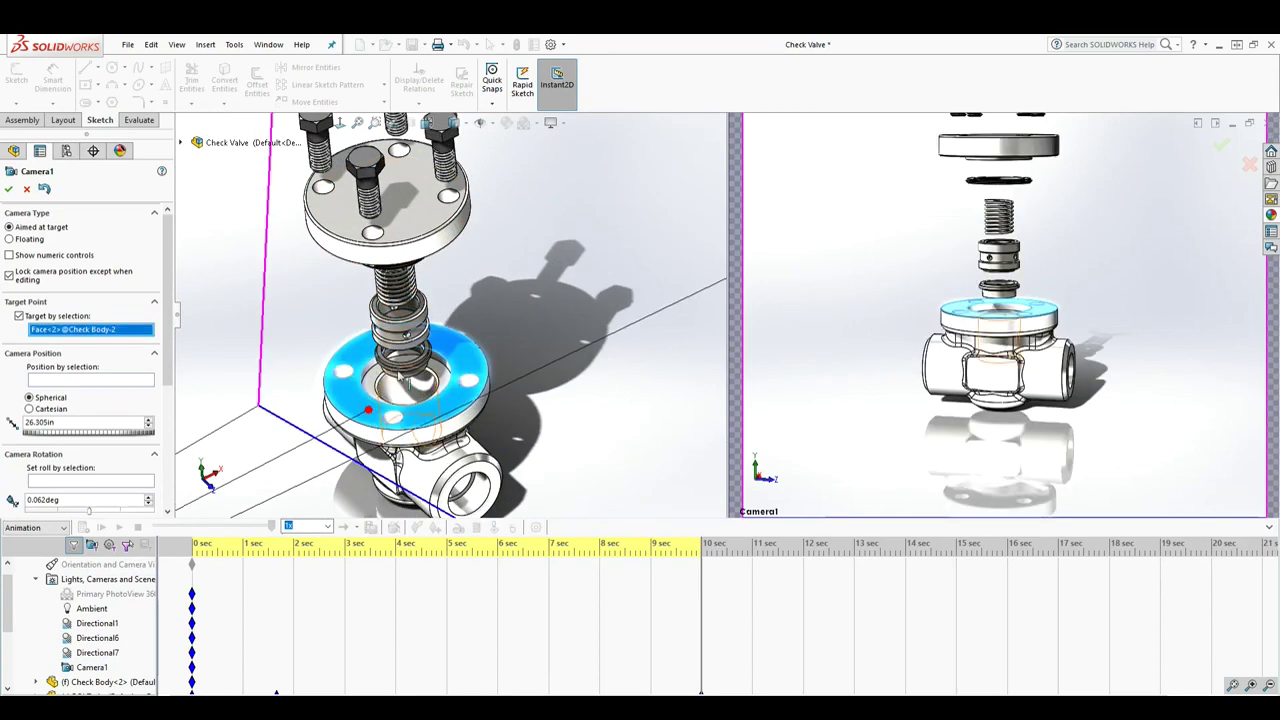
Release the camera's face target, place the target point freely beyond the valve, about 31 in from the camera, and accept the camera
scroll(400, 378, up, 3)
drag(403, 372, 388, 272)
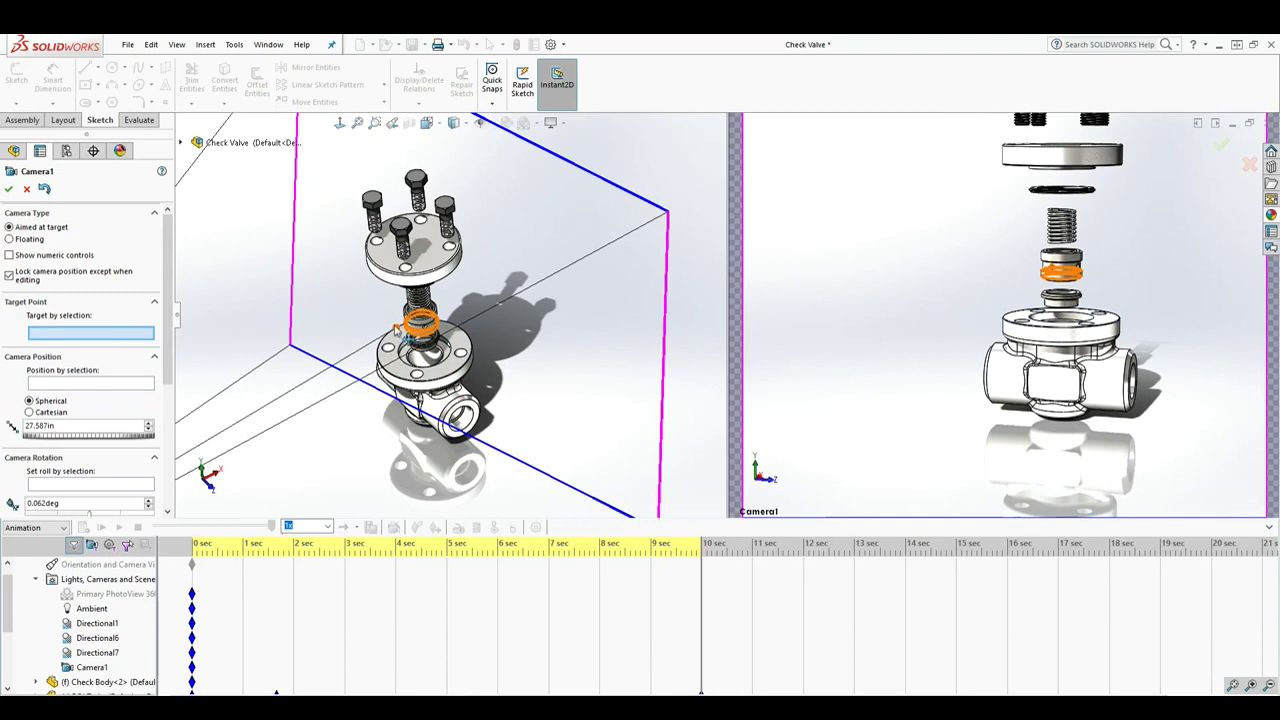
drag(396, 330, 525, 264)
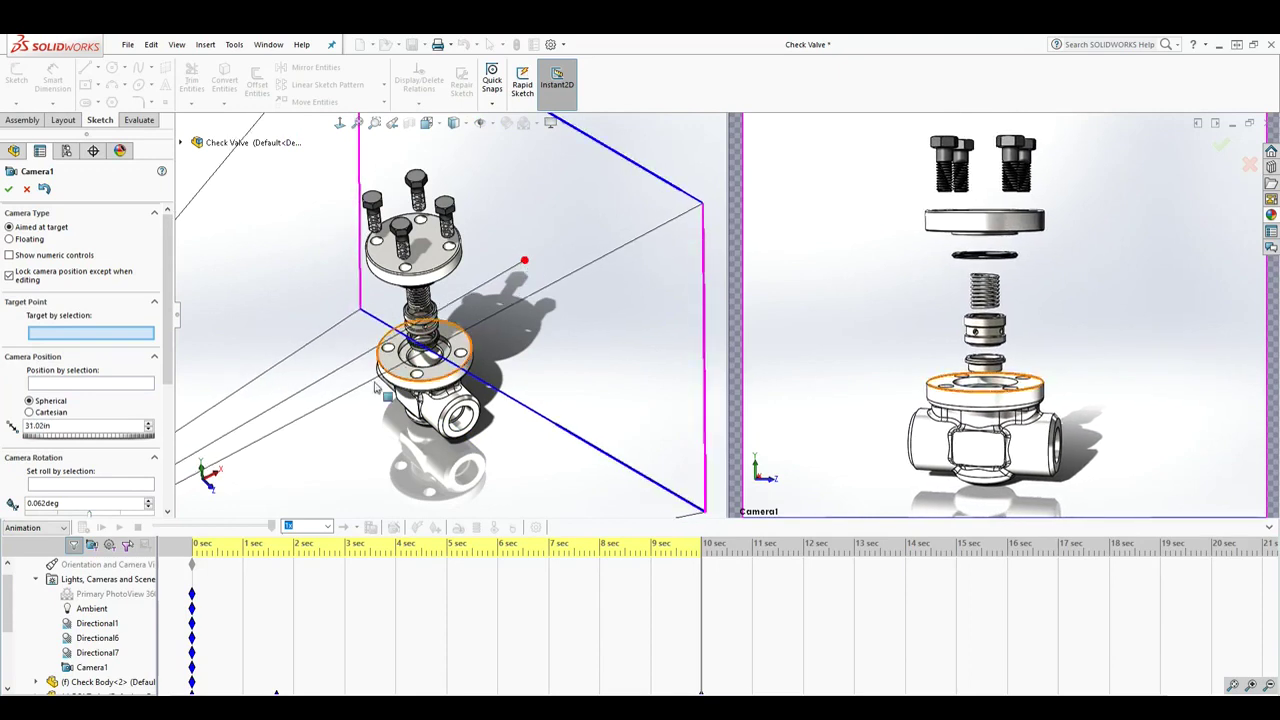
click(9, 190)
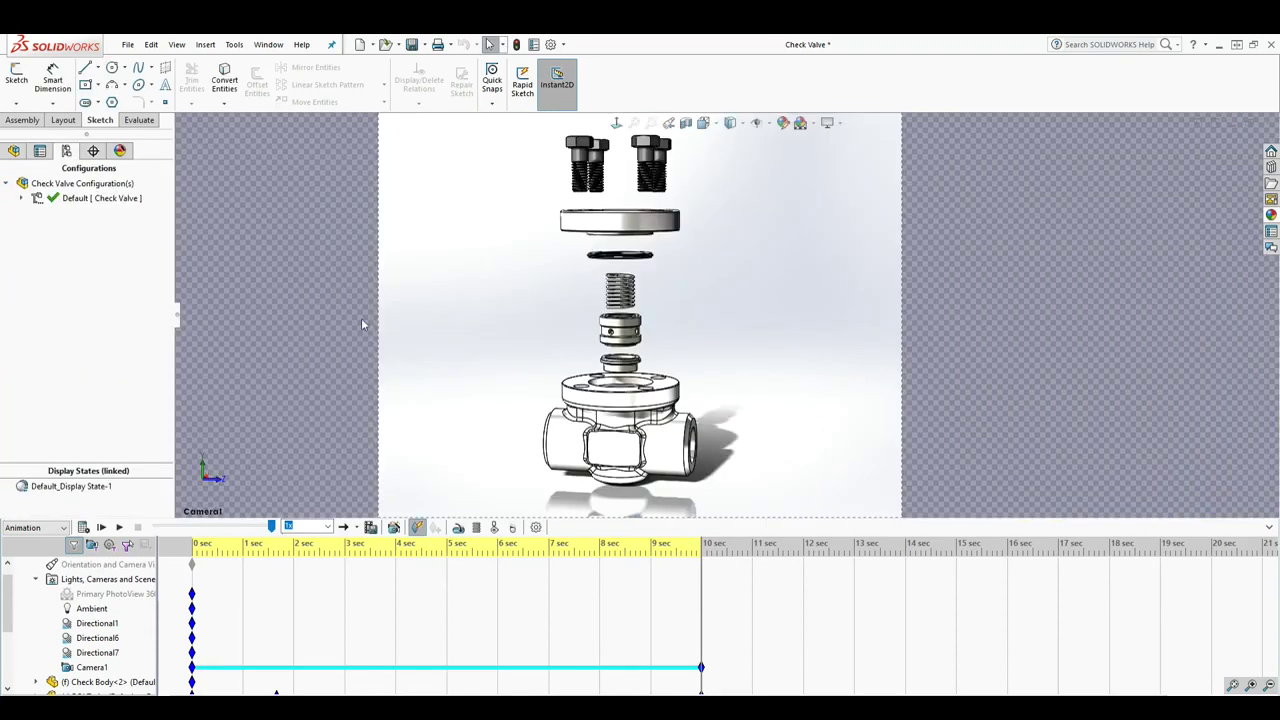
Play the whole animation through the camera and check the camera and component bars on the timeline
click(120, 528)
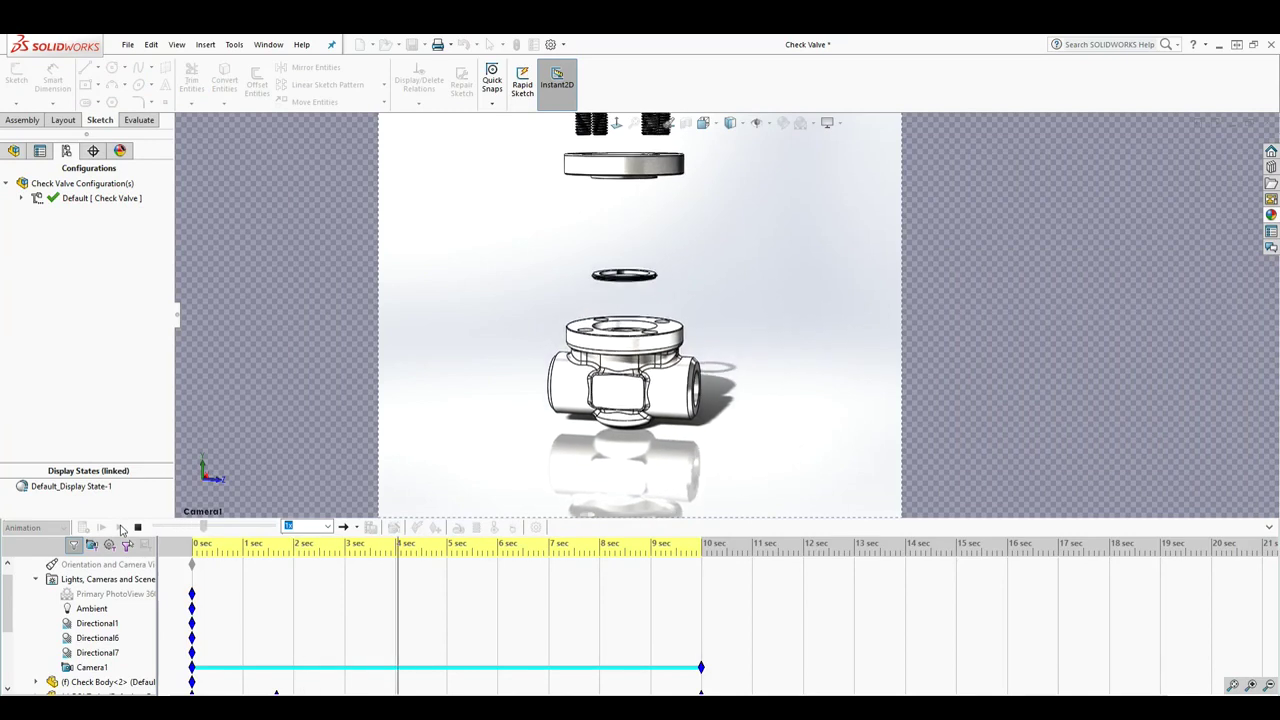
scroll(362, 608, down, 2)
scroll(363, 606, up, 2)
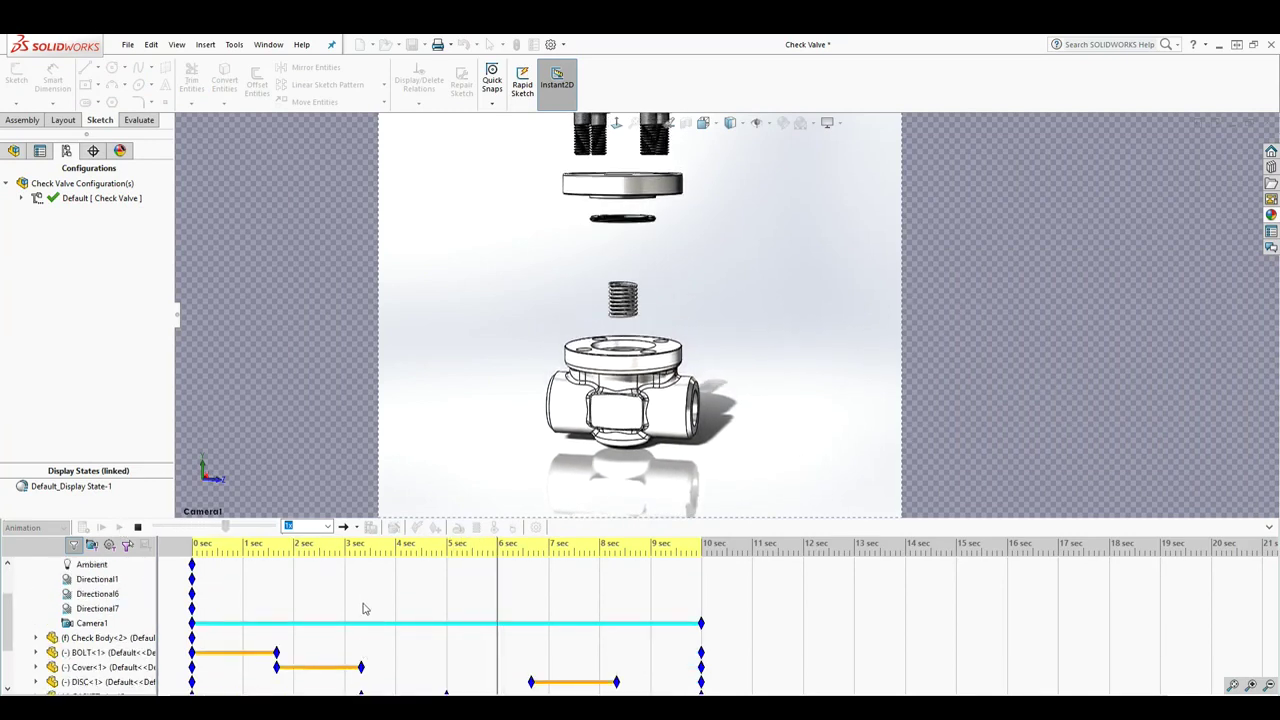
scroll(394, 611, down, 1)
scroll(395, 620, up, 1)
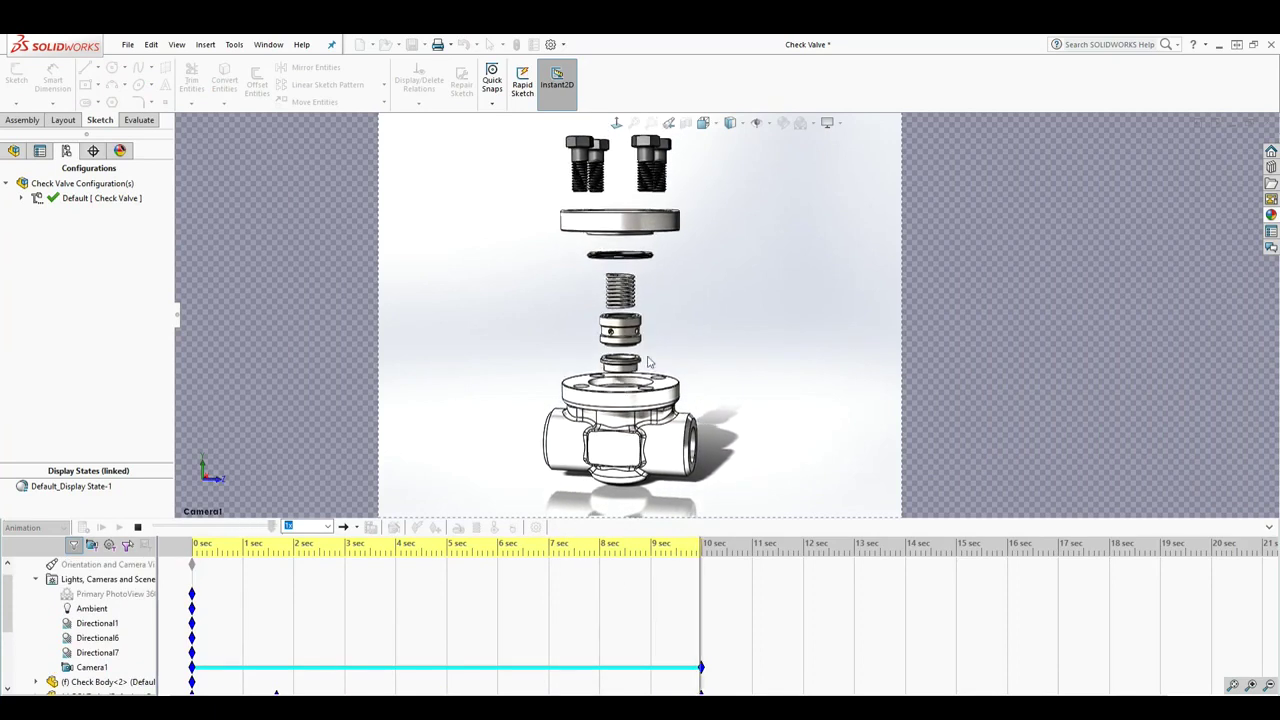
scroll(694, 649, down, 1)
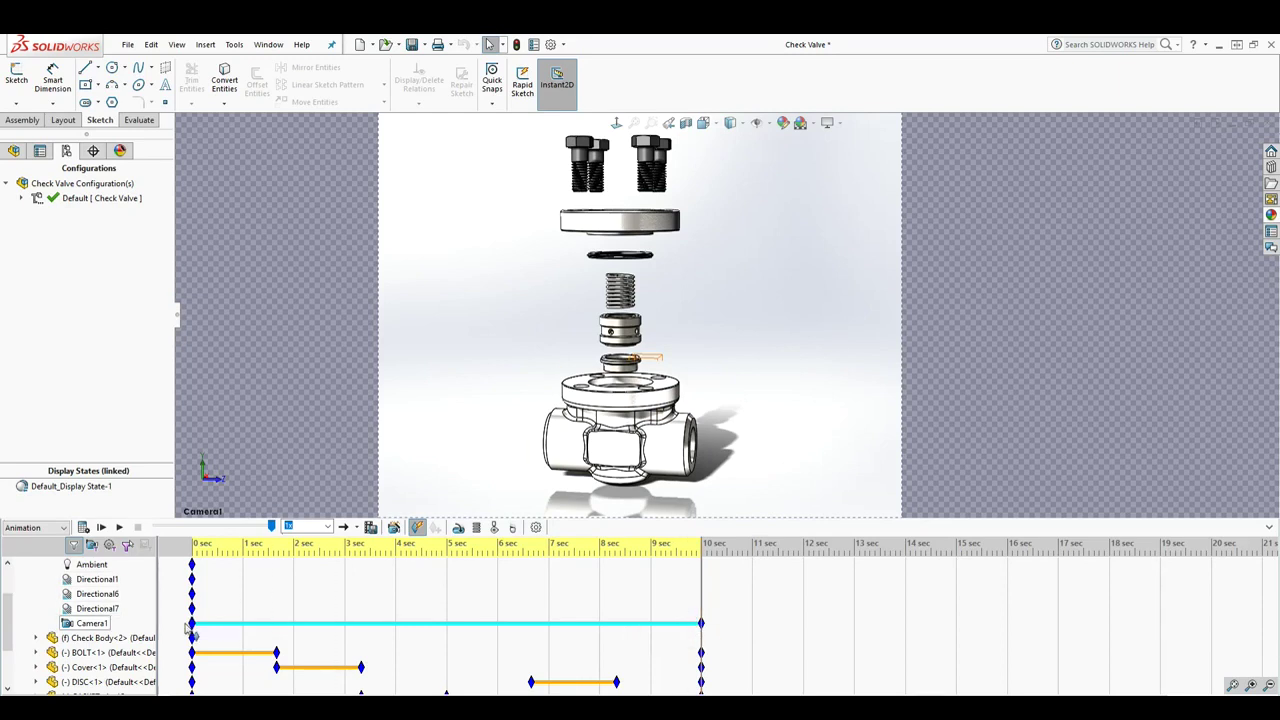
Copy the camera's 10-second key to 0 seconds to keep the camera still, and calculate the motion study
drag(701, 568, 162, 589)
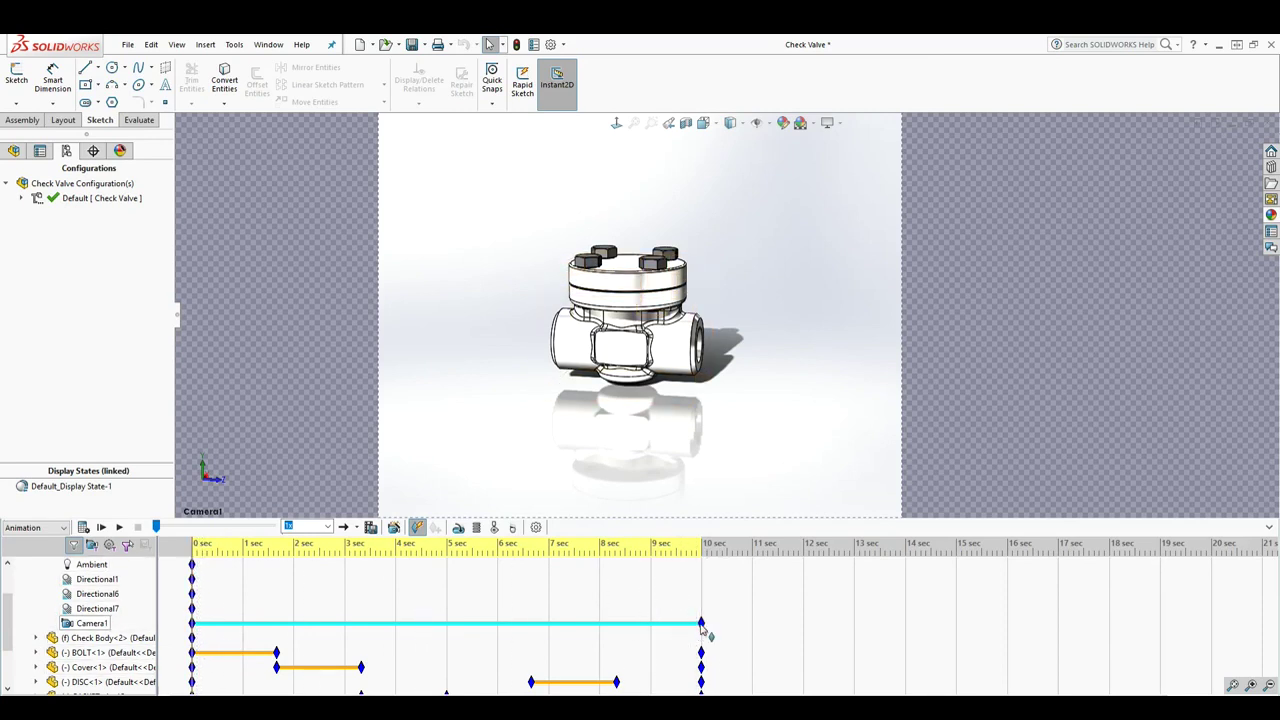
right_click(702, 625)
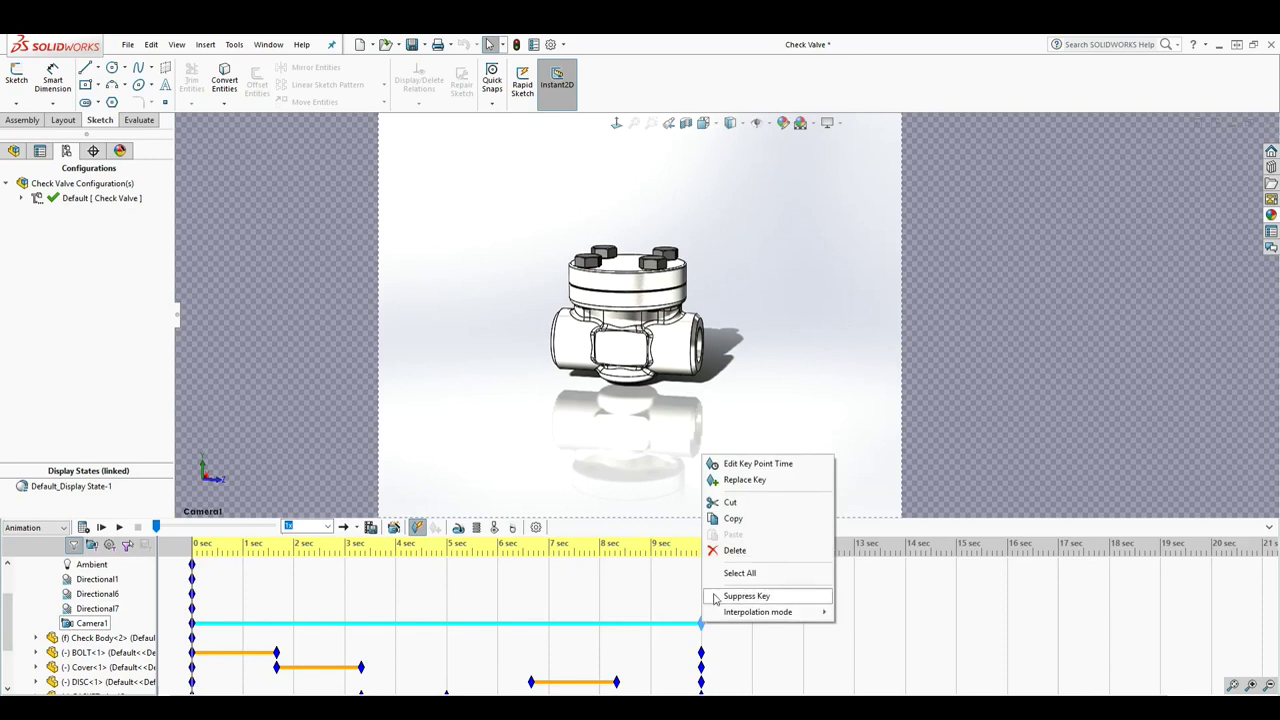
click(736, 518)
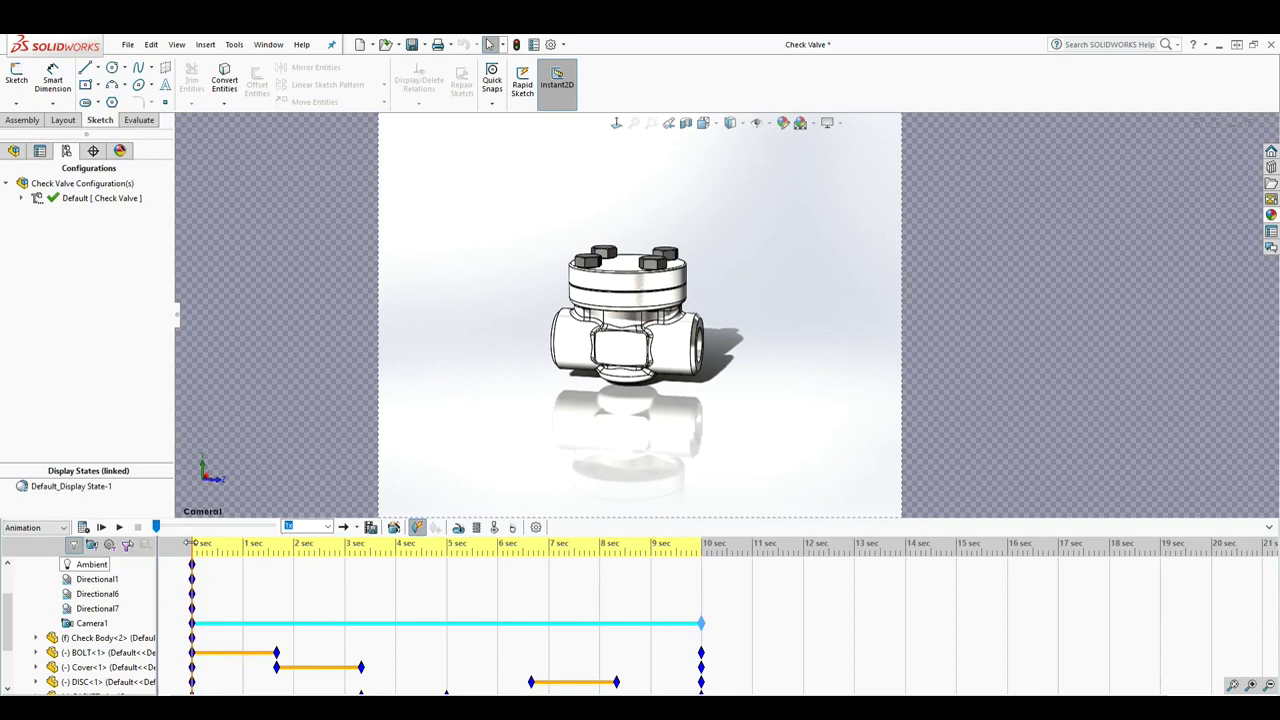
right_click(194, 545)
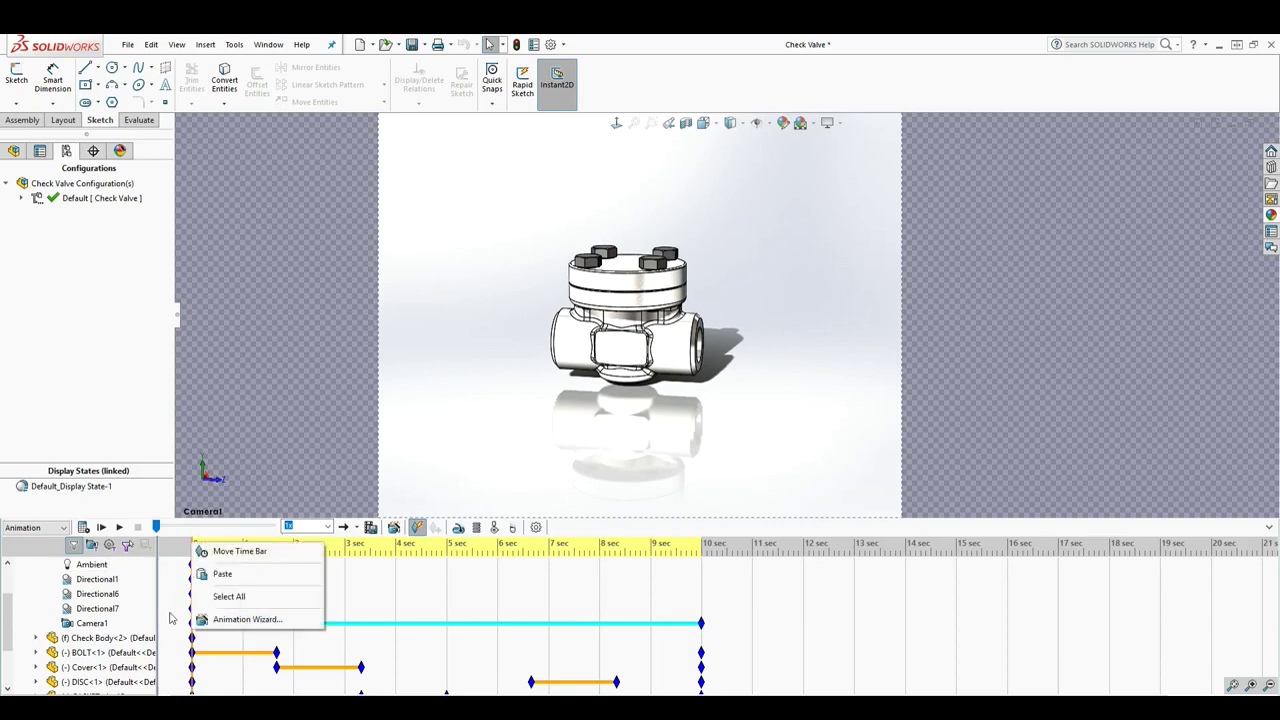
click(224, 575)
click(224, 643)
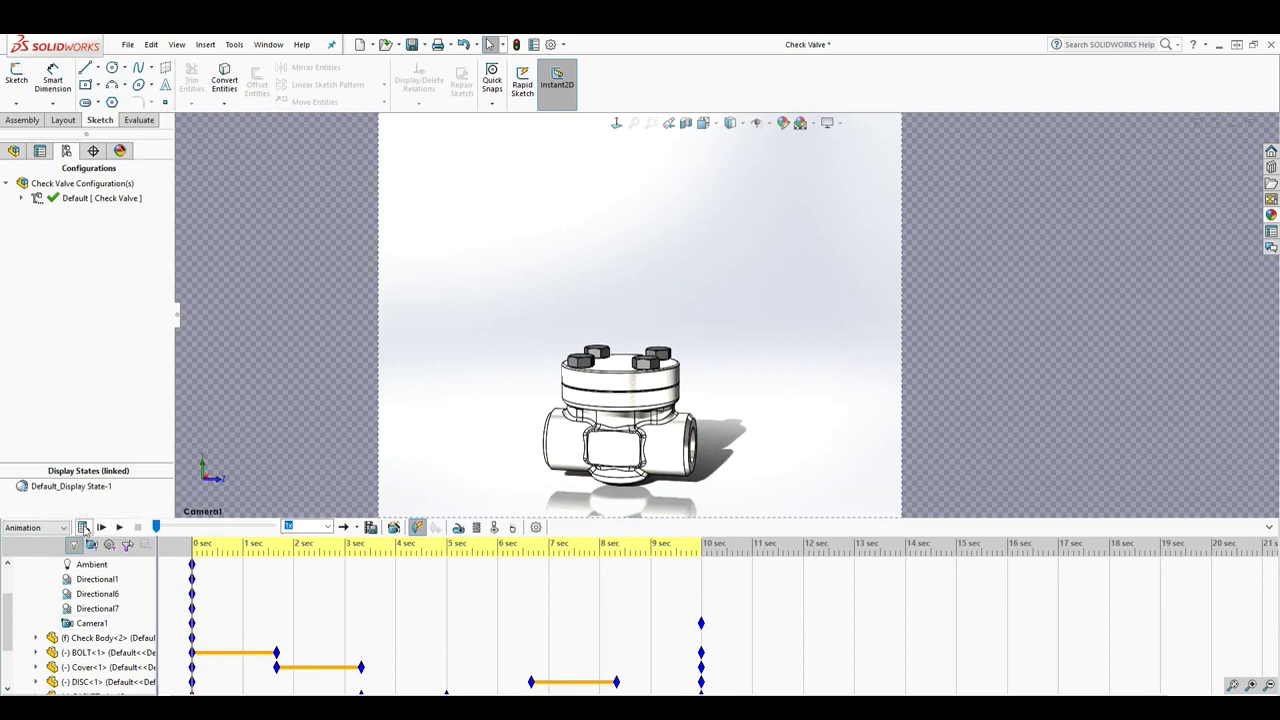
click(85, 528)
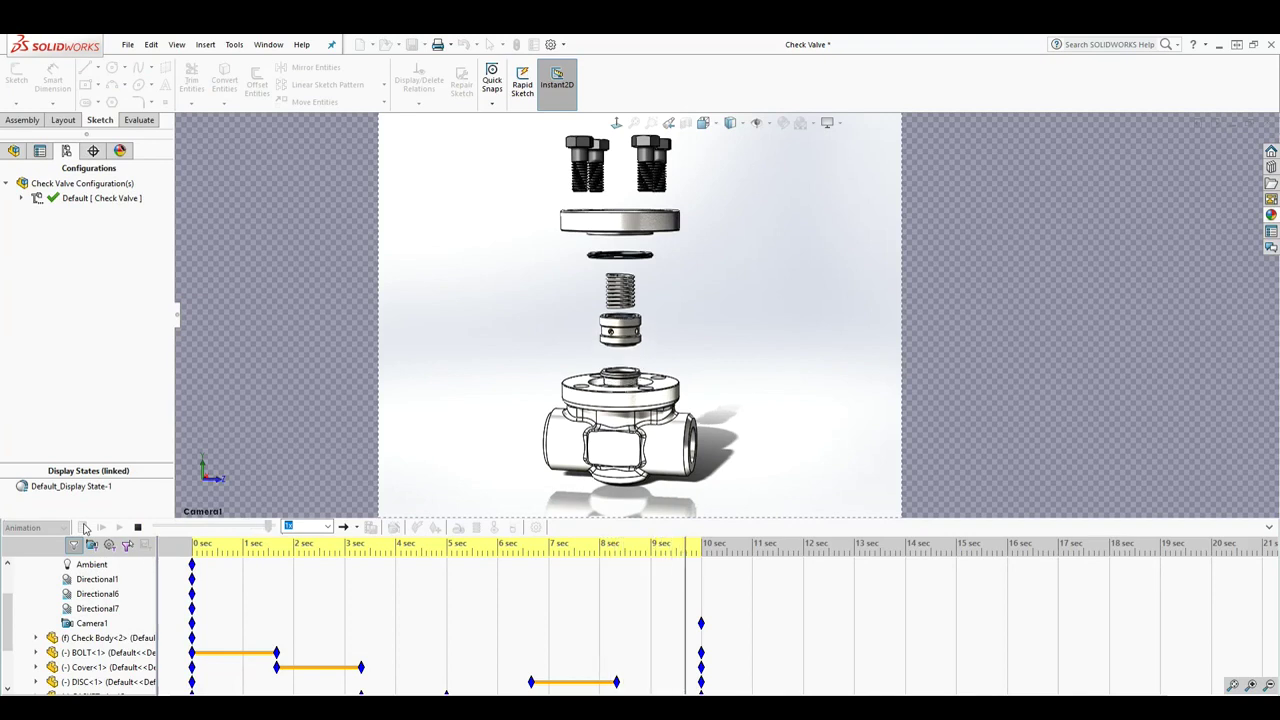
Save the animation as the AVI file Explode View with a custom 16:9 aspect ratio at 1920 x 1080
scroll(220, 585, down, 1)
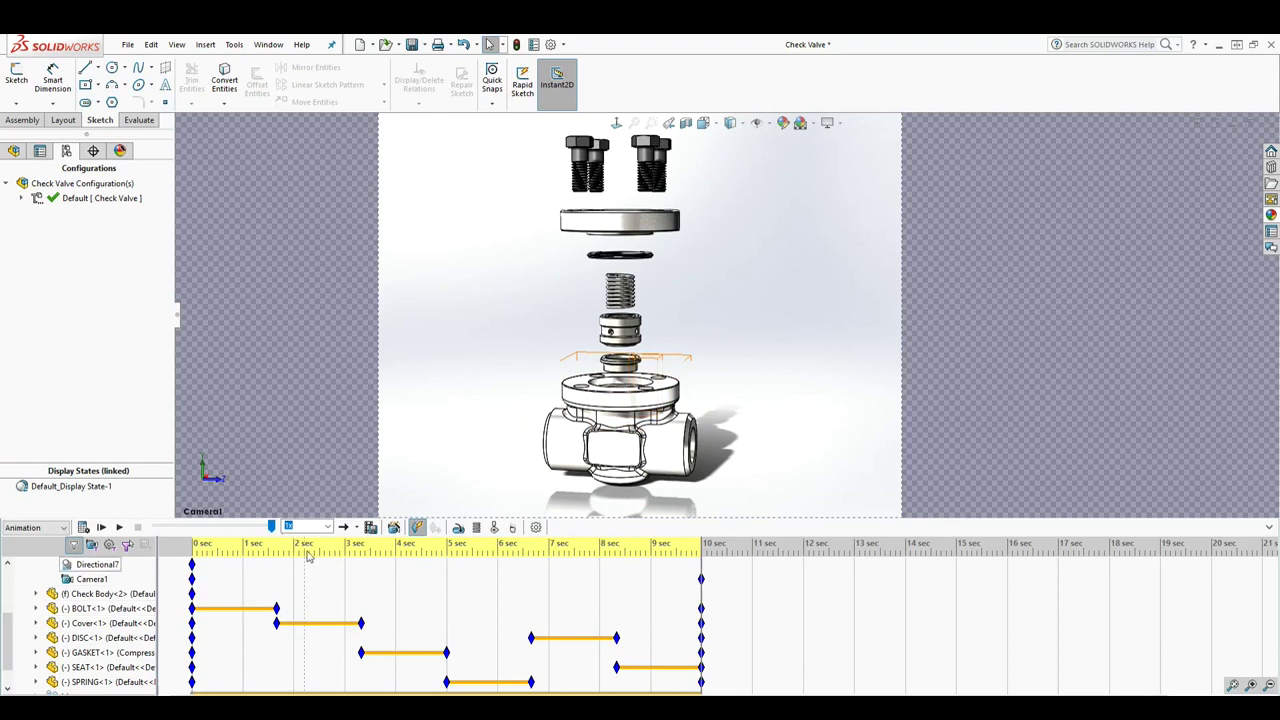
click(370, 527)
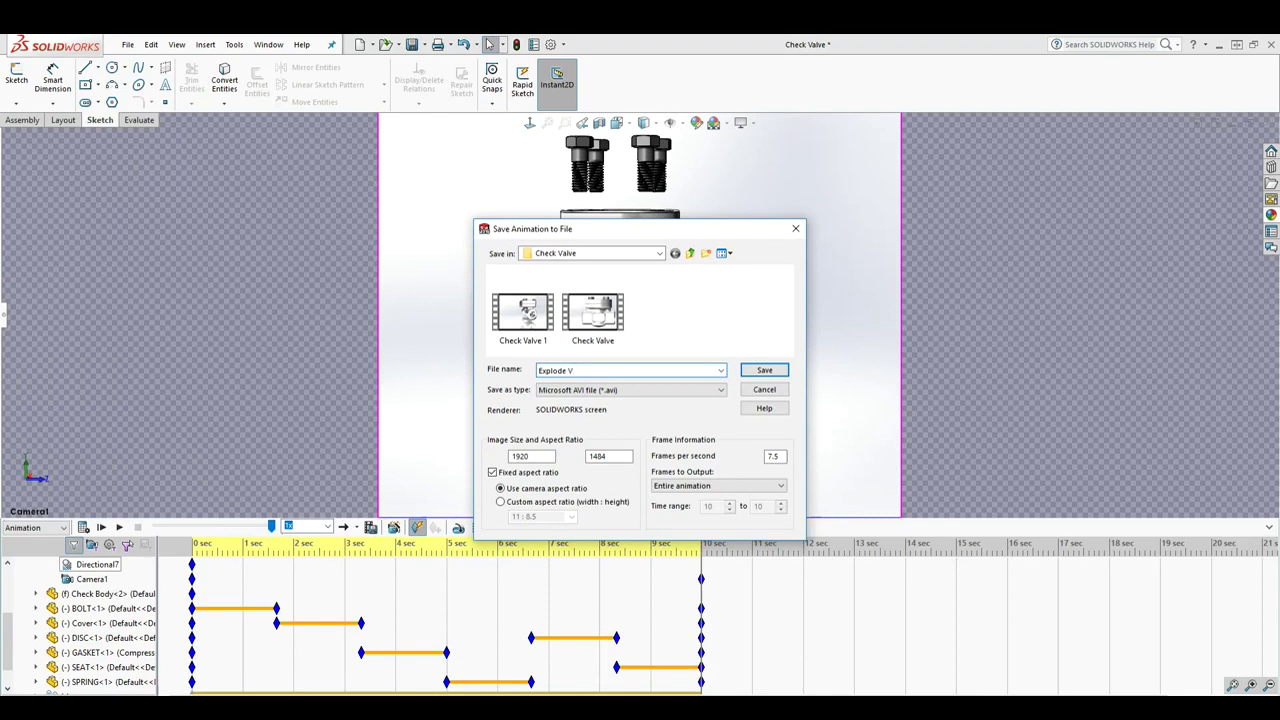
click(645, 390)
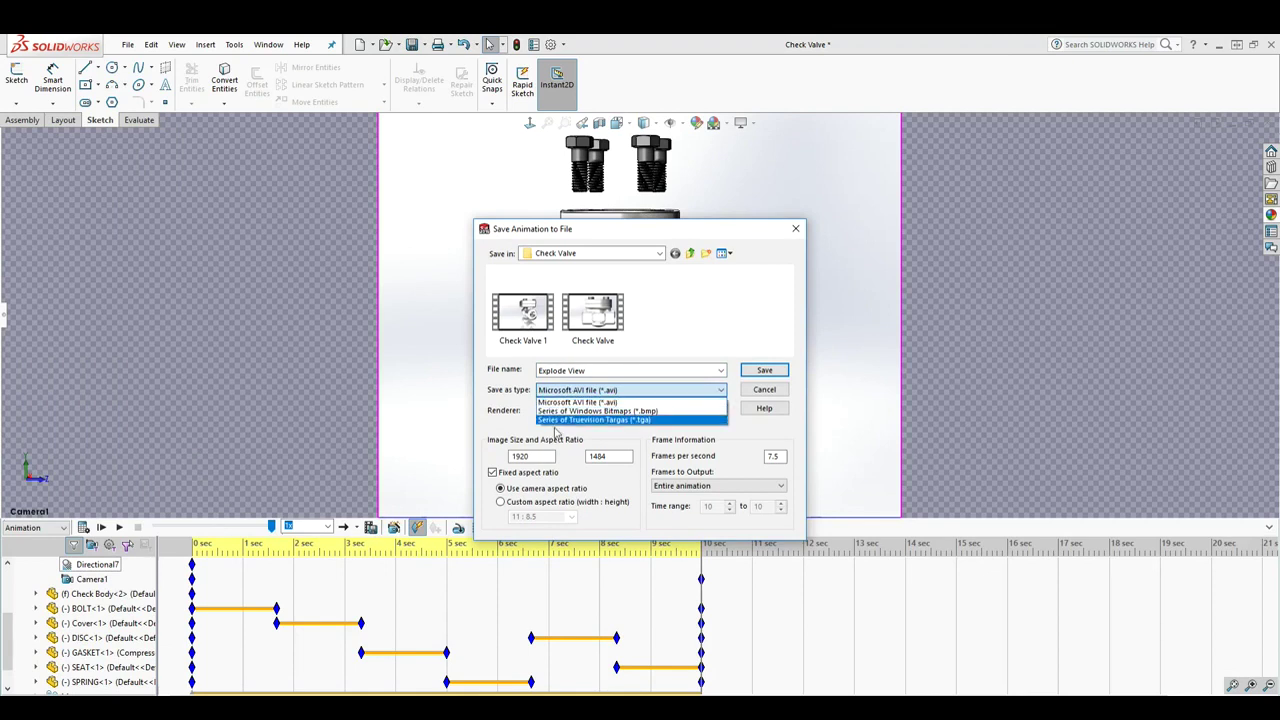
click(566, 403)
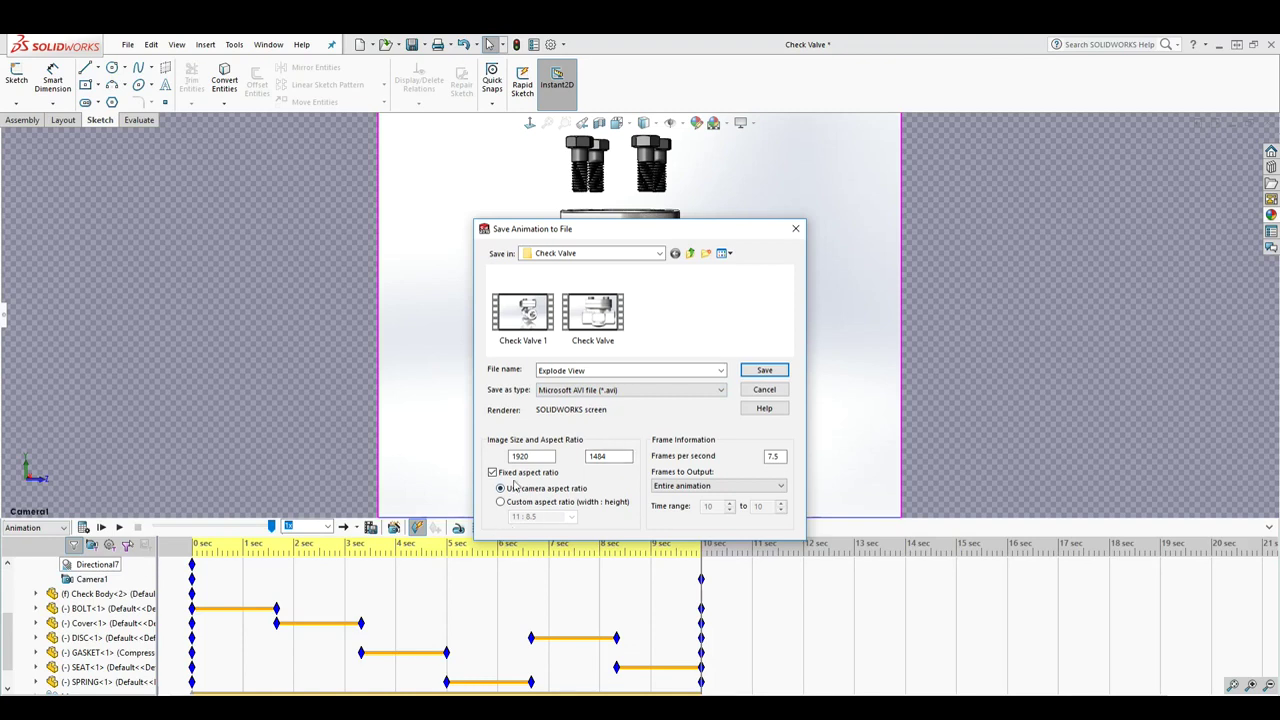
click(571, 516)
click(557, 565)
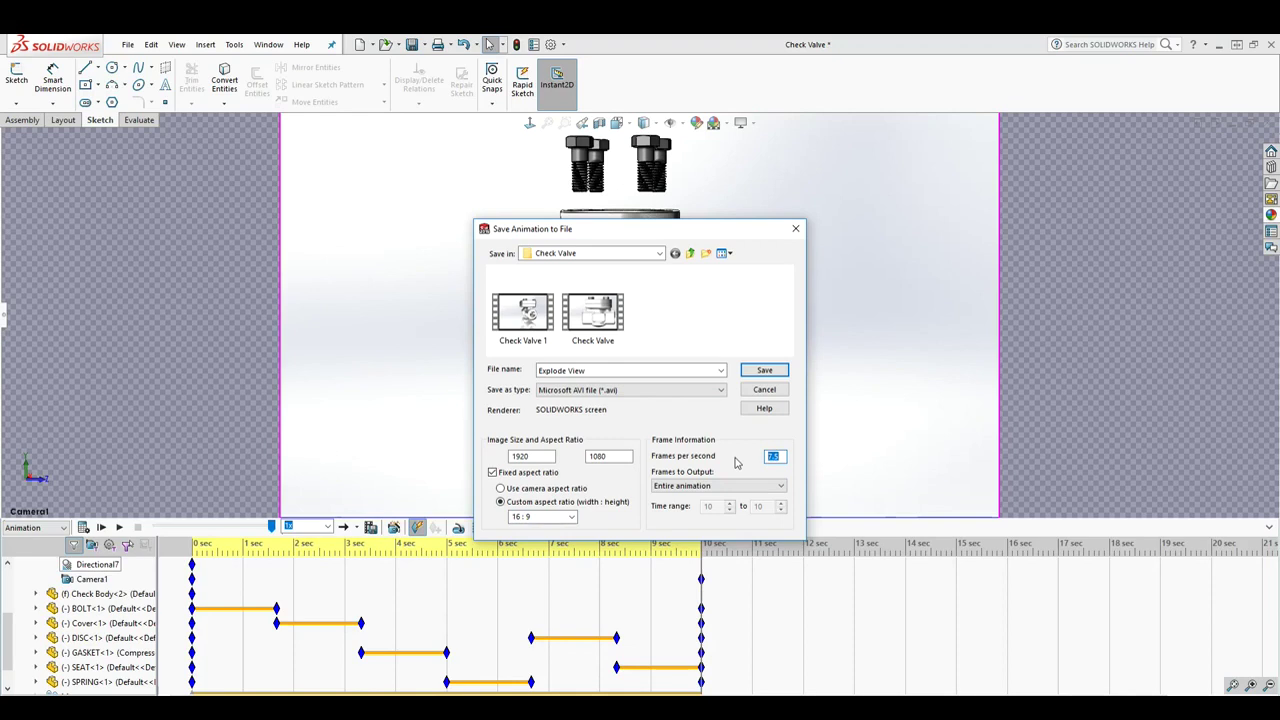
click(776, 372)
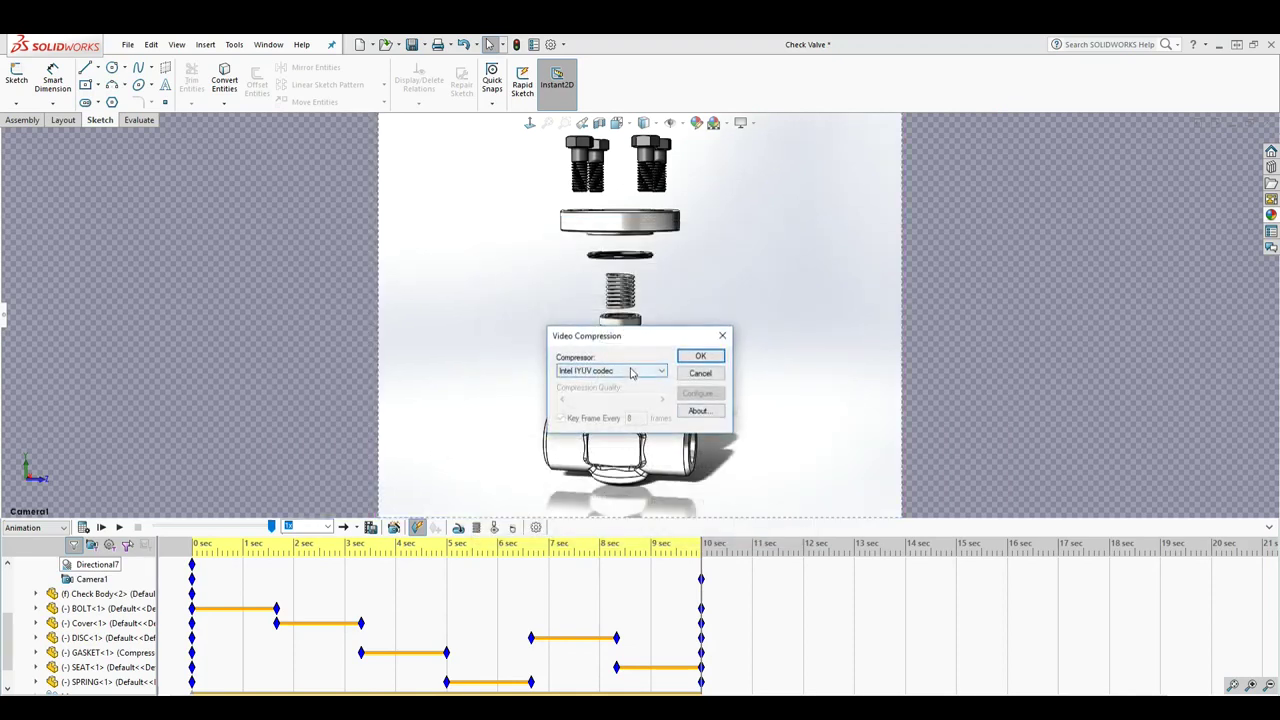
Set the video compressor to Full Frames (Uncompressed) and export with the motion study results recalculated
click(634, 370)
click(600, 409)
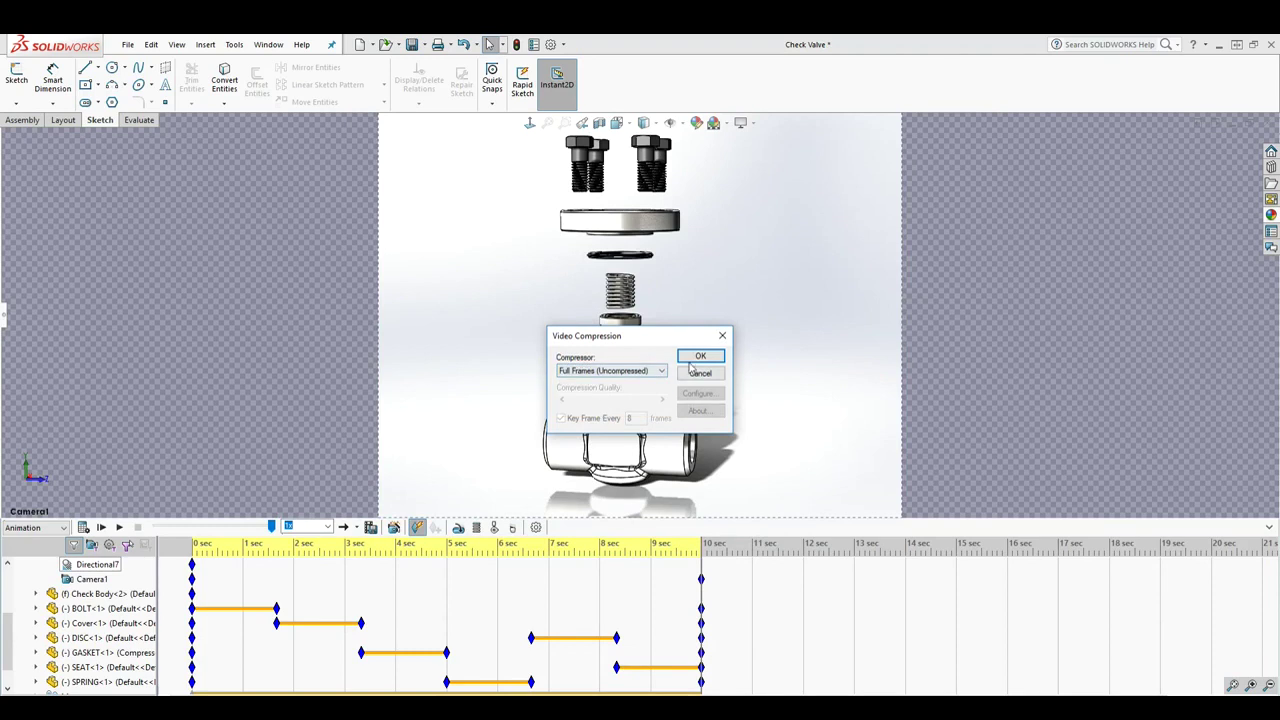
click(699, 358)
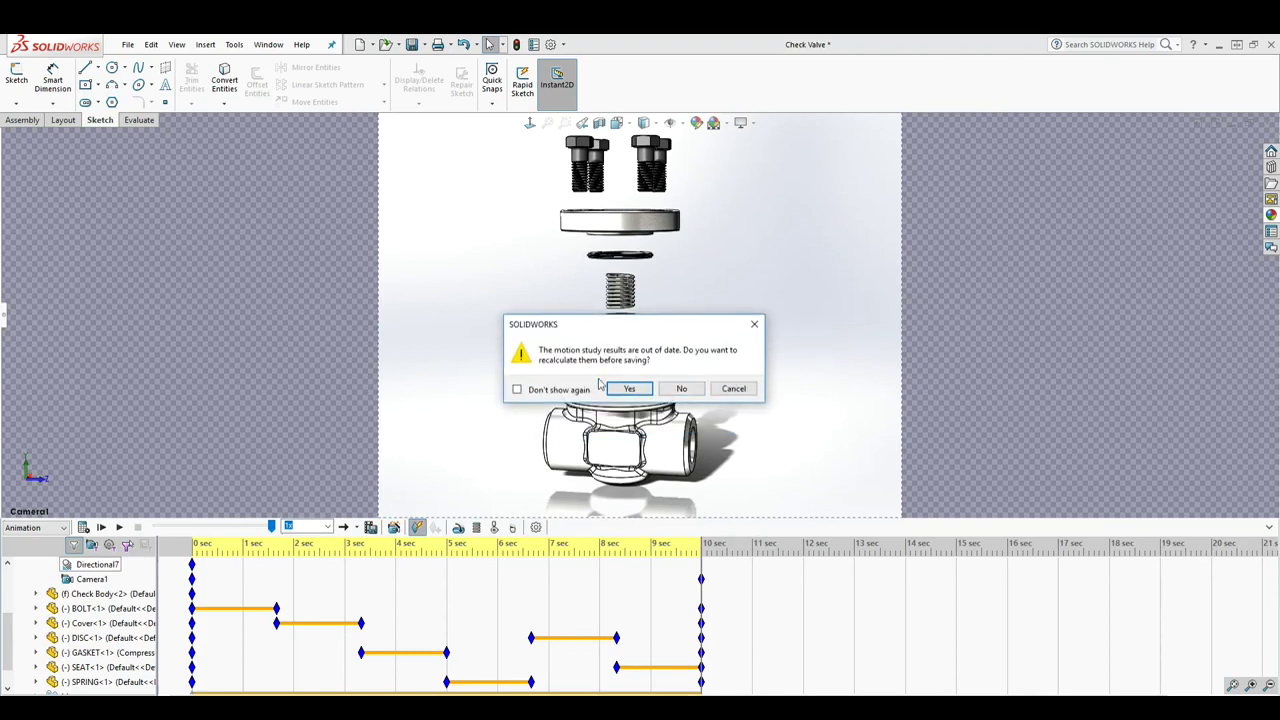
click(629, 389)
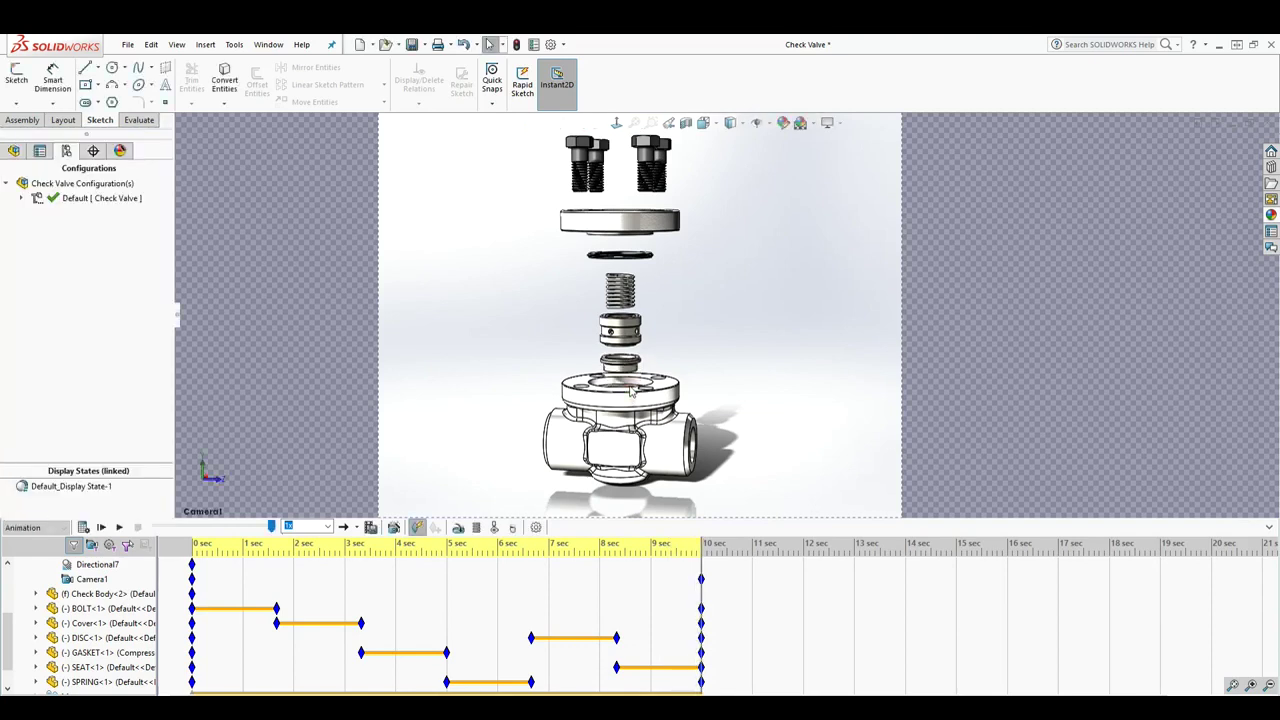
Switch to File Explorer and open the exported Explode View video from the Check Valve folder
click(98, 705)
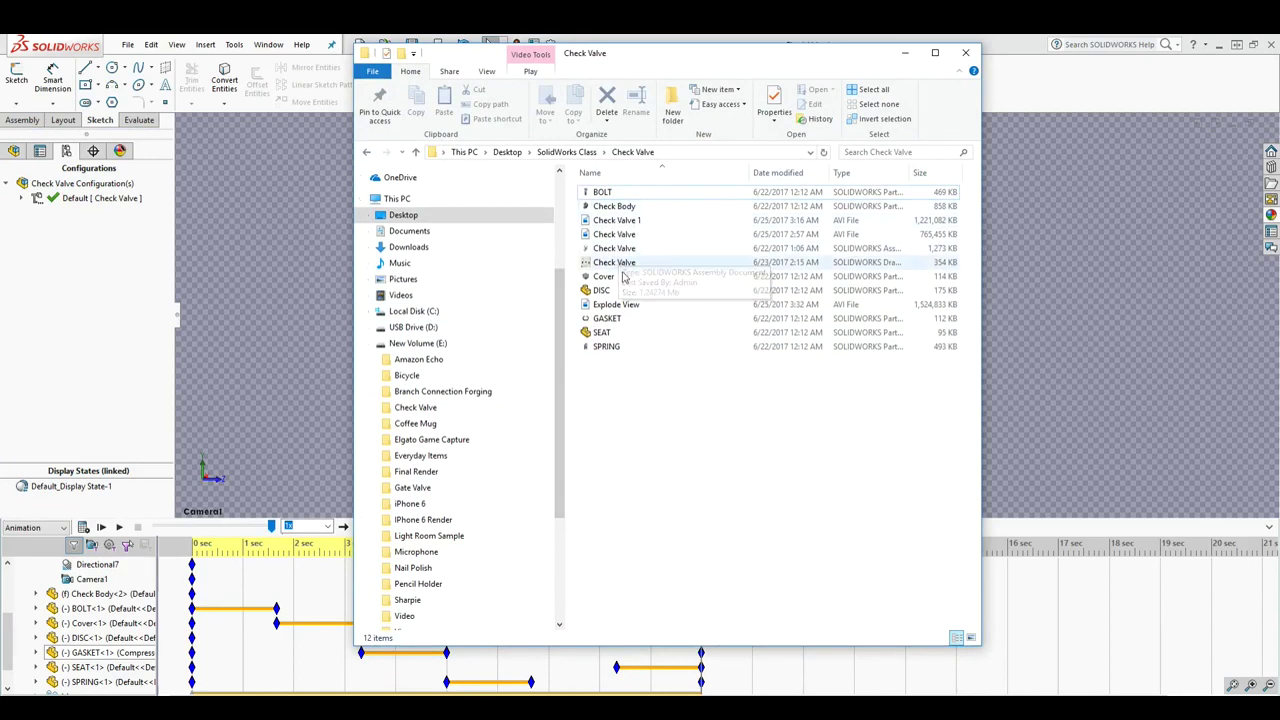
double_click(616, 304)
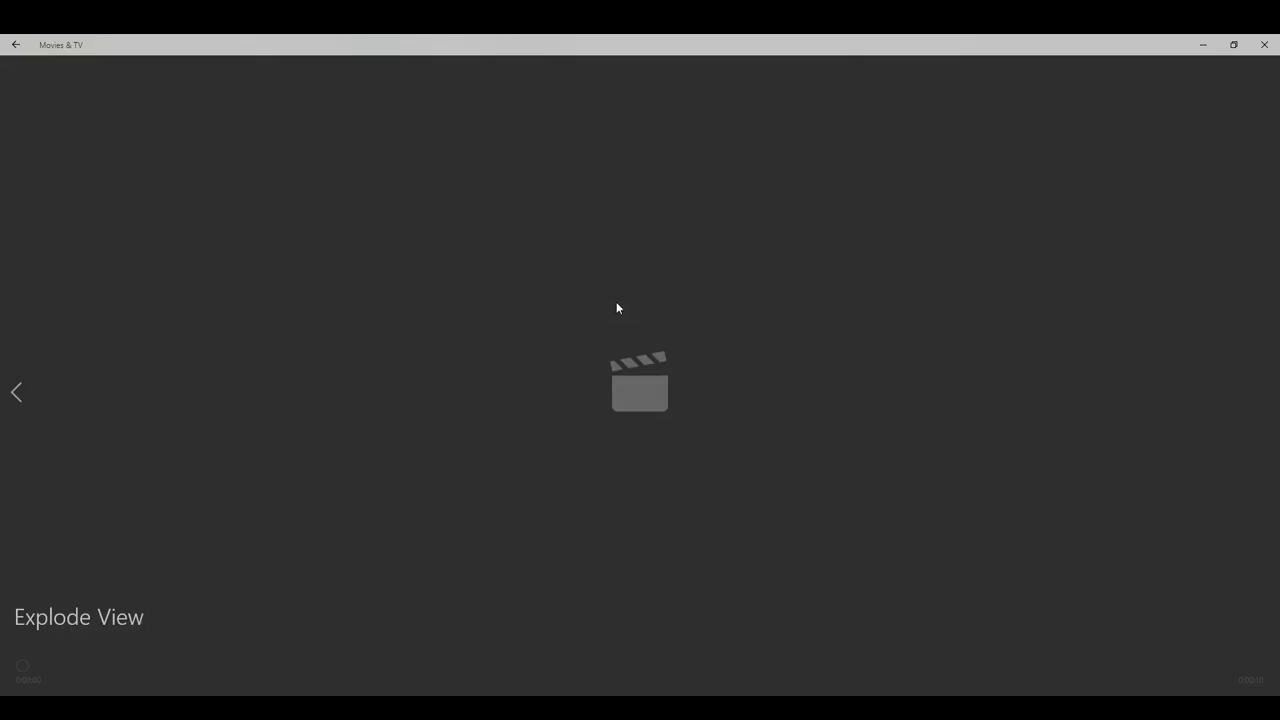